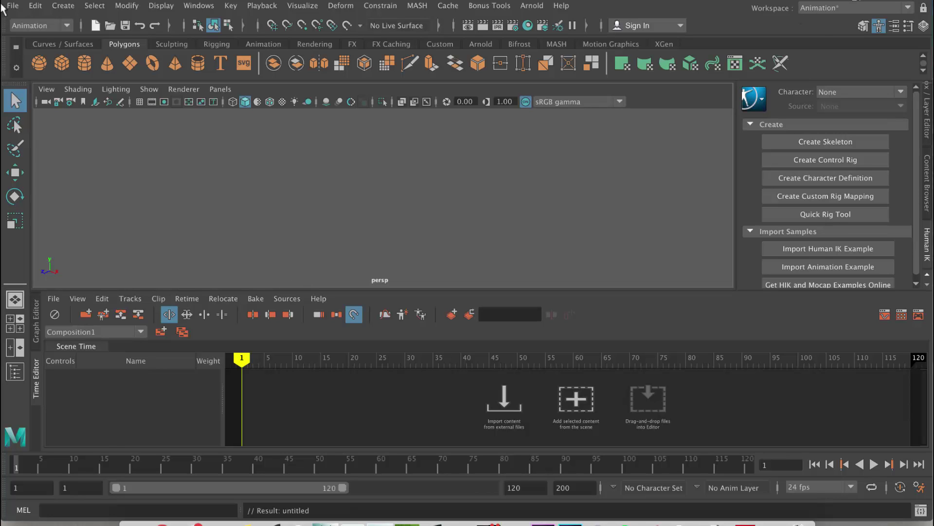
- Open the scene trooper-rigged.ma from the Fast_rigging_and_animation project and continue past the student version notice
click(111, 26)
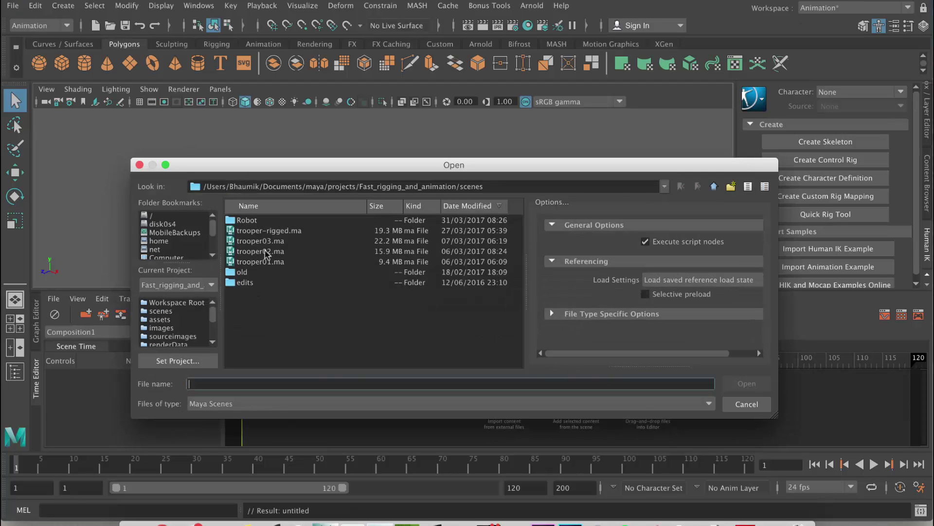
click(267, 231)
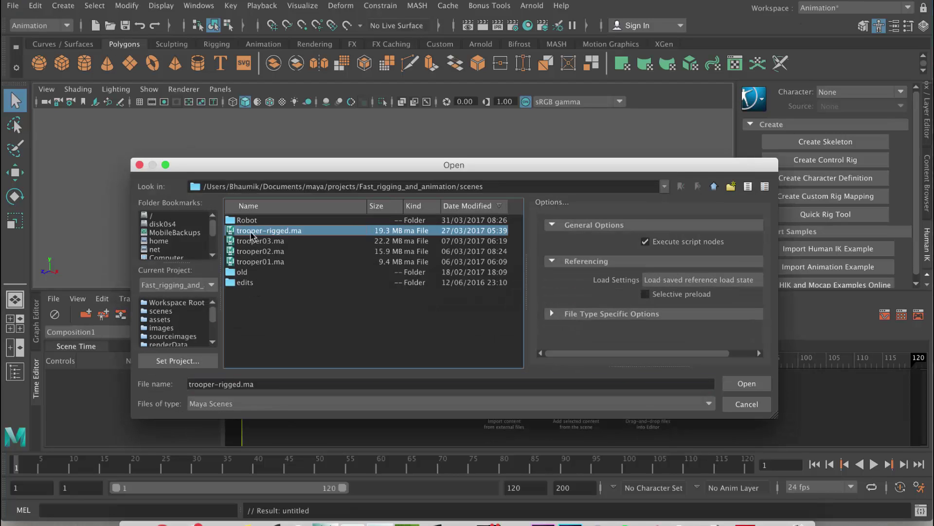
click(750, 385)
click(469, 254)
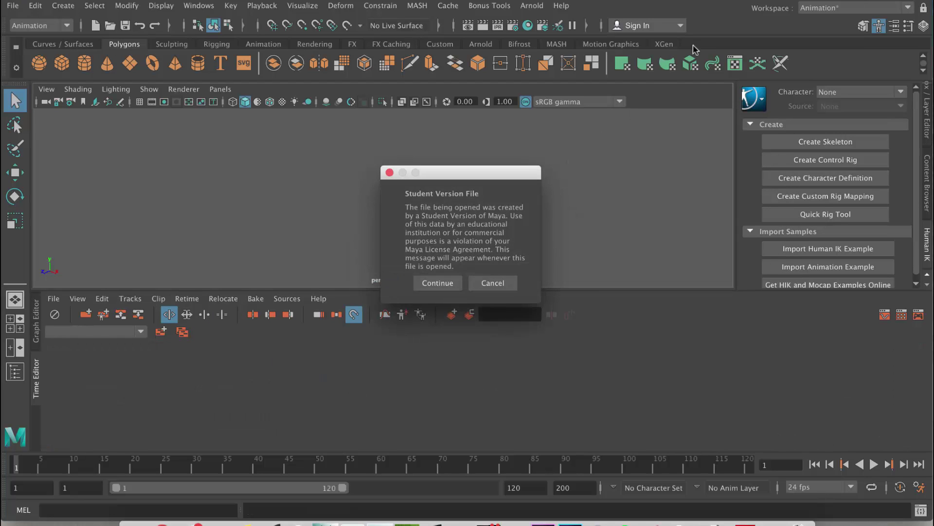
click(446, 287)
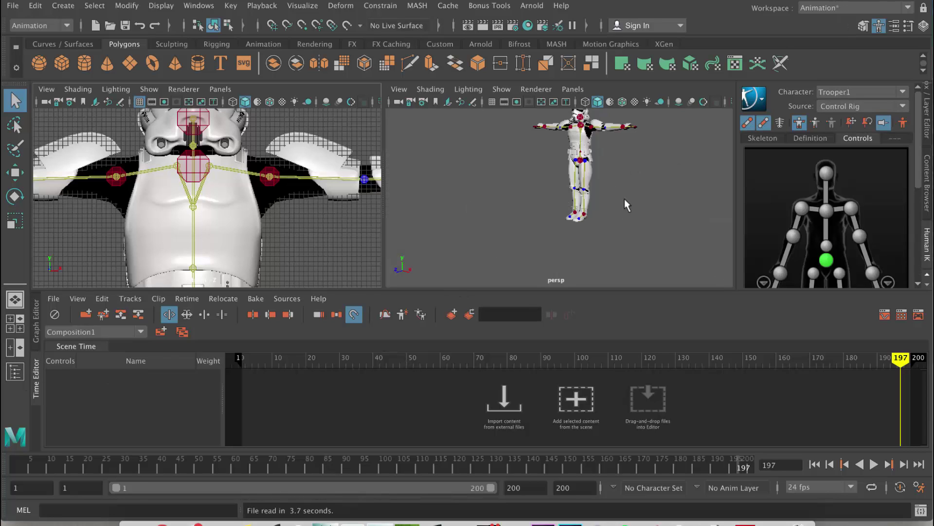
- Turn on multisample anti-aliasing in the perspective viewport and view the whole trooper from the front
alt+drag(625, 201, 628, 227)
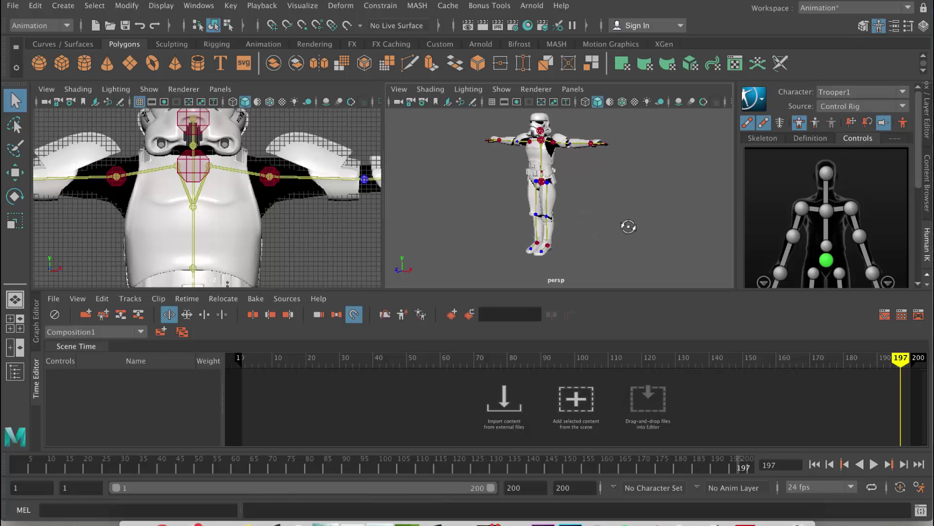
click(703, 102)
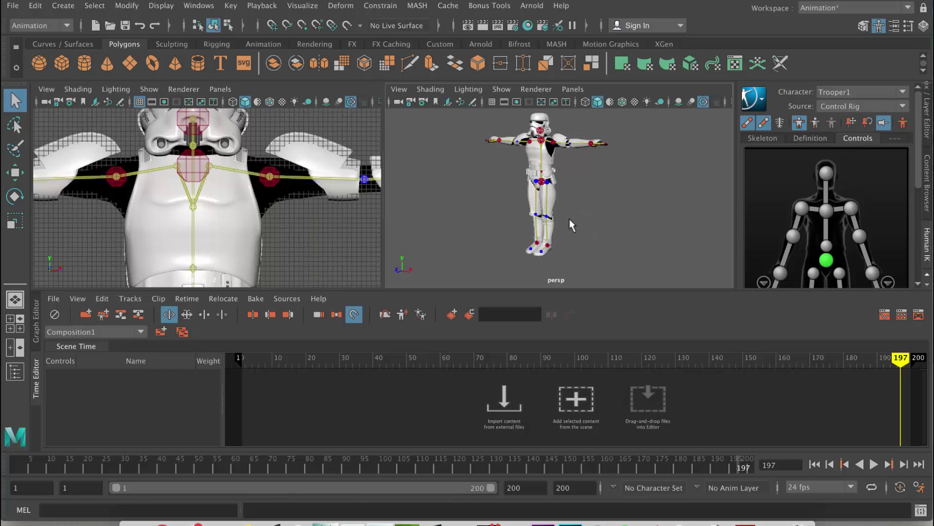
alt+drag(569, 218, 638, 193)
scroll(639, 192, down, 2)
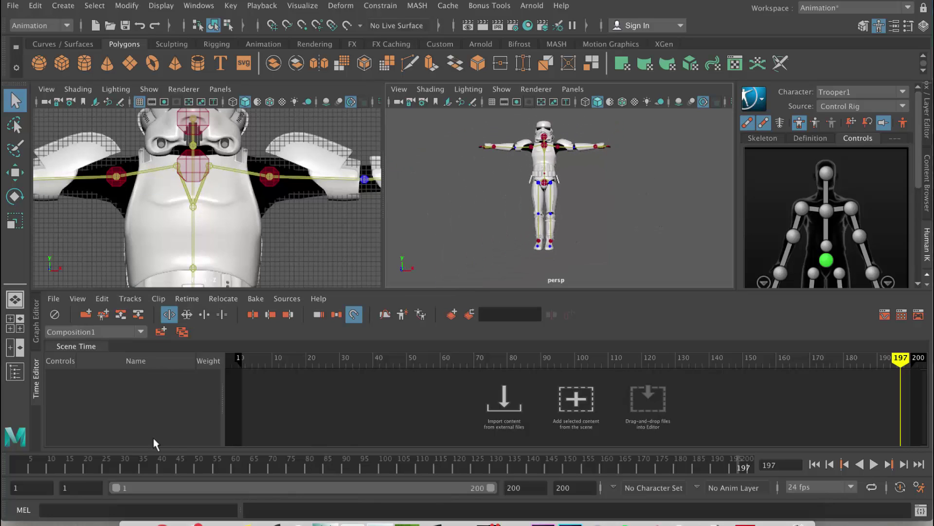
- Play the scene from frame 1 to check for existing animation and bring the playhead back to frame 1
click(813, 465)
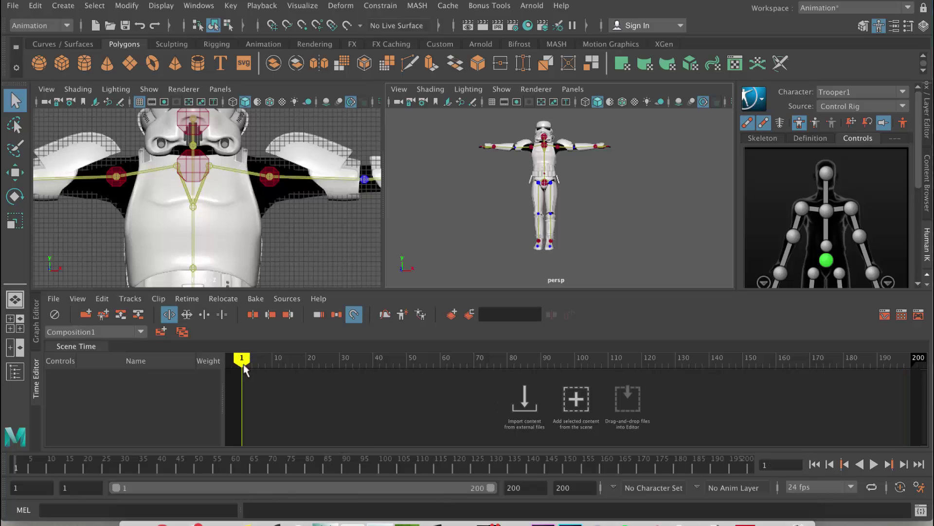
key(alt+v)
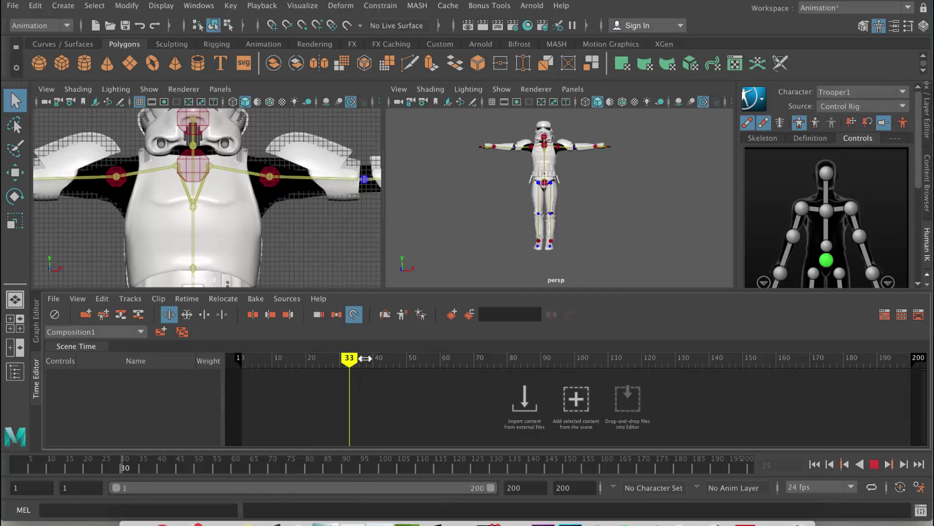
key(alt+v)
drag(78, 465, 4, 478)
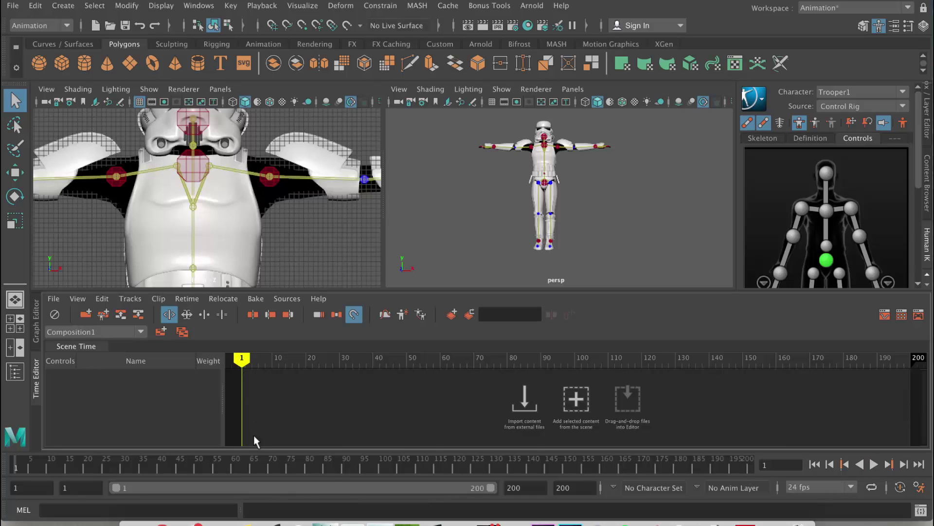
- Import the animation file fight1.fbx from the Clip Exports folder into the Time Editor
click(522, 411)
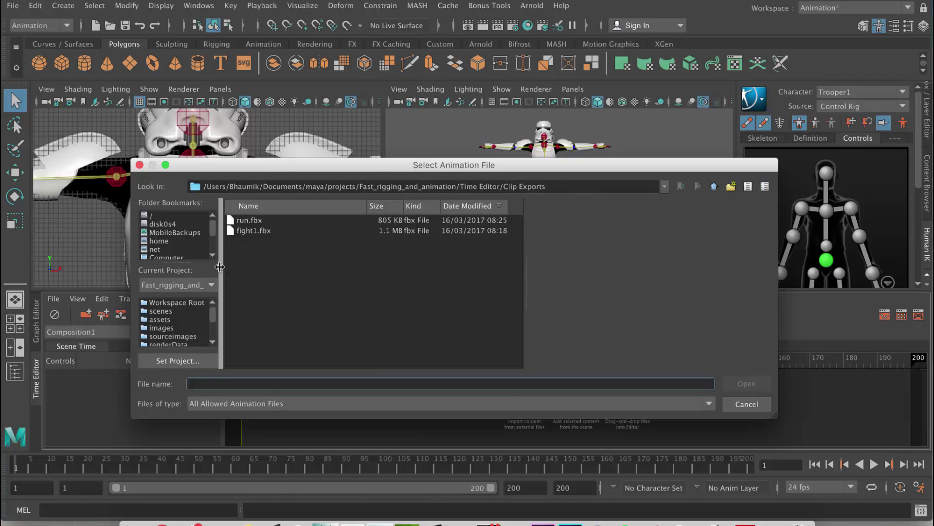
click(249, 231)
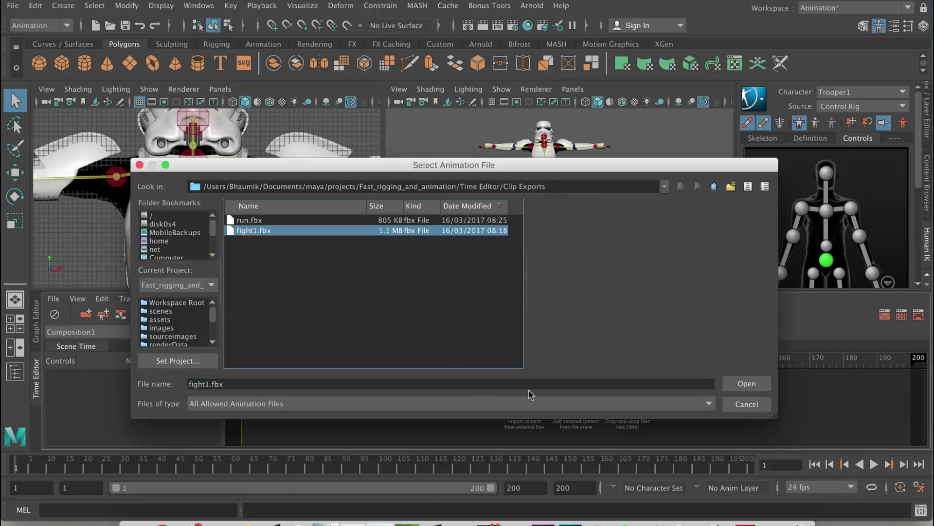
click(754, 386)
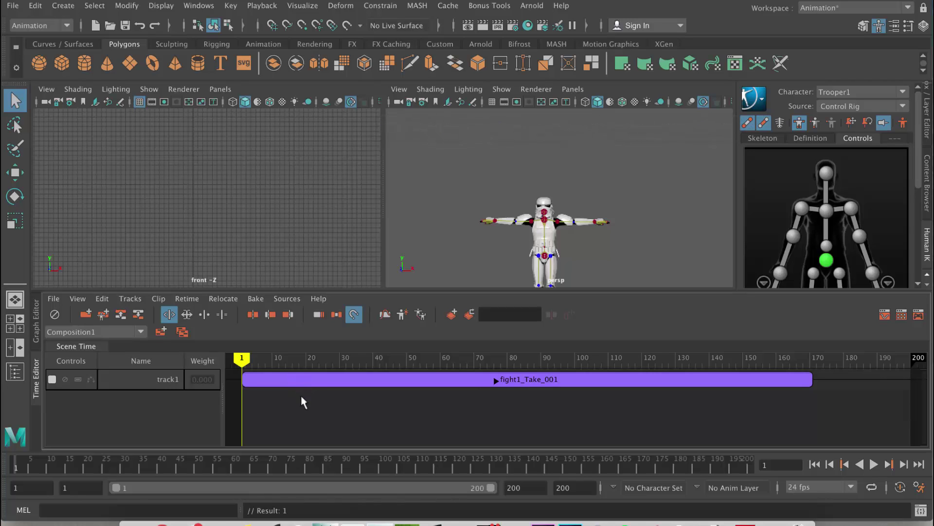
- Play back the imported fight animation on the trooper and rewind to frame 1
click(874, 463)
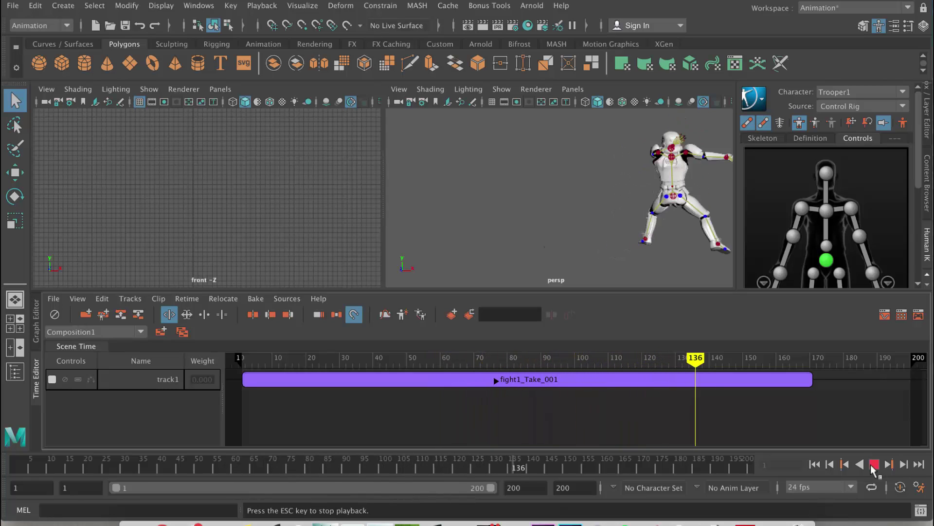
click(874, 464)
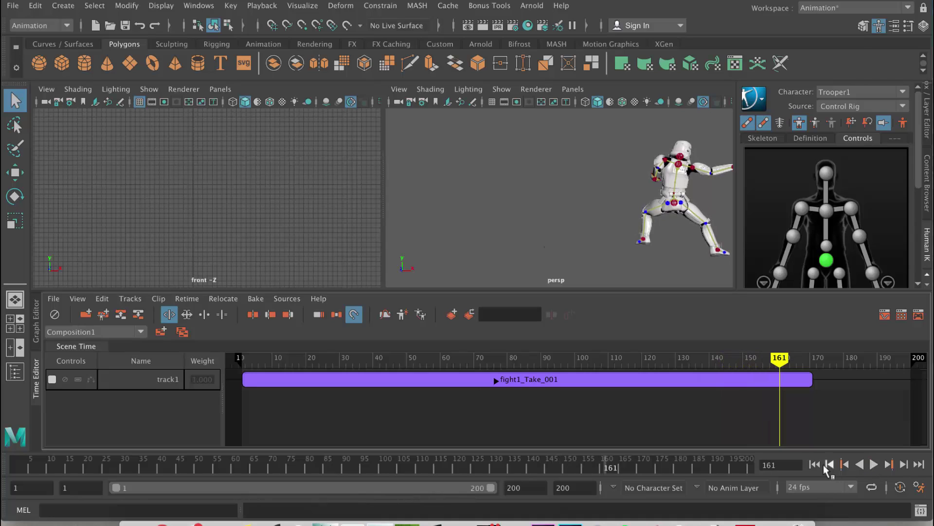
click(815, 465)
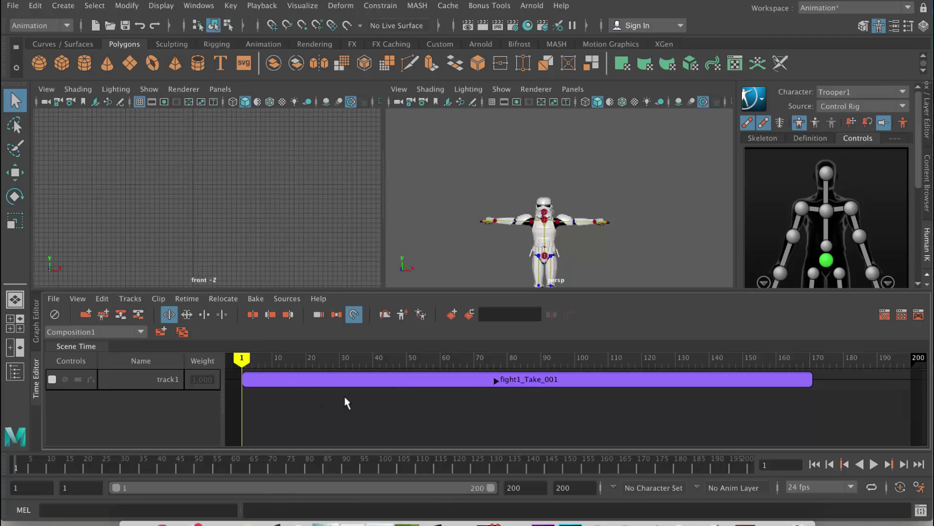
- Split the fight1 clip on track1 at frame 47
click(396, 359)
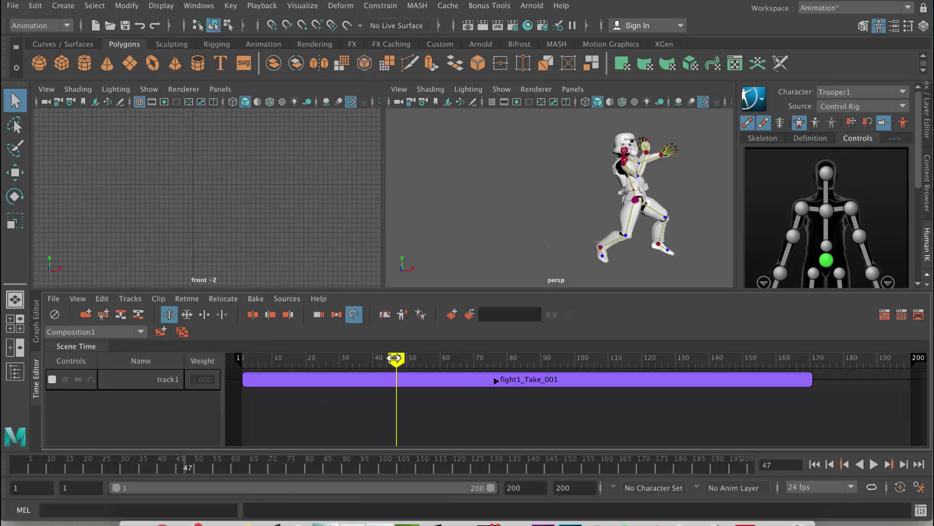
click(253, 315)
click(414, 384)
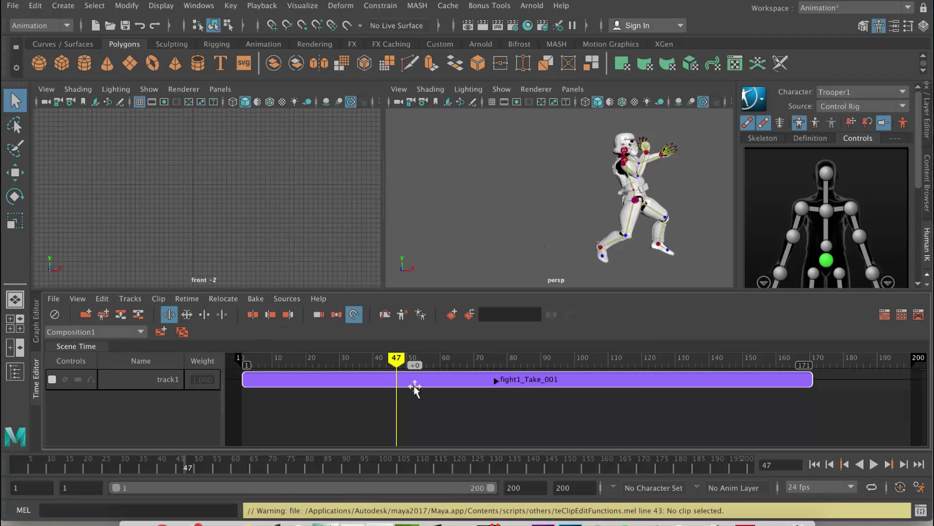
click(252, 315)
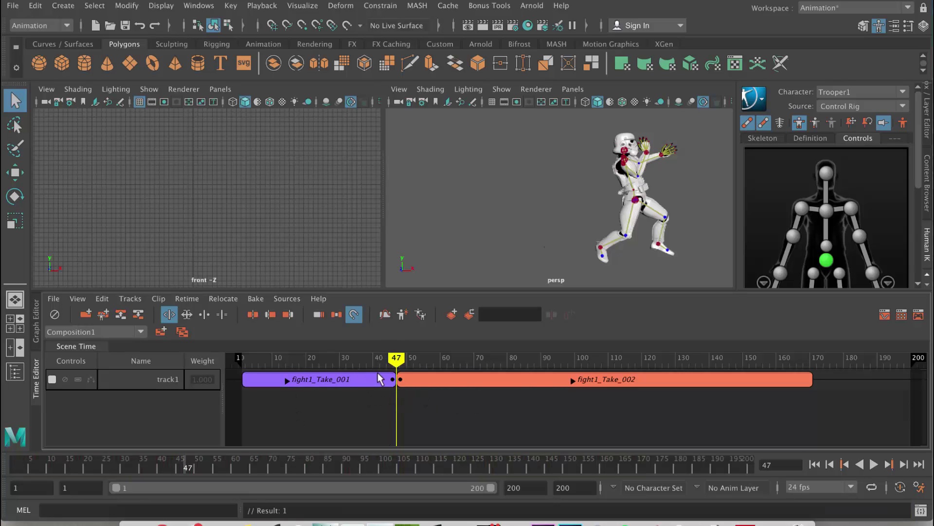
- Play the split animation briefly up to frame 57 and delete the clip segment before frame 47
key(alt+v)
key(alt+v)
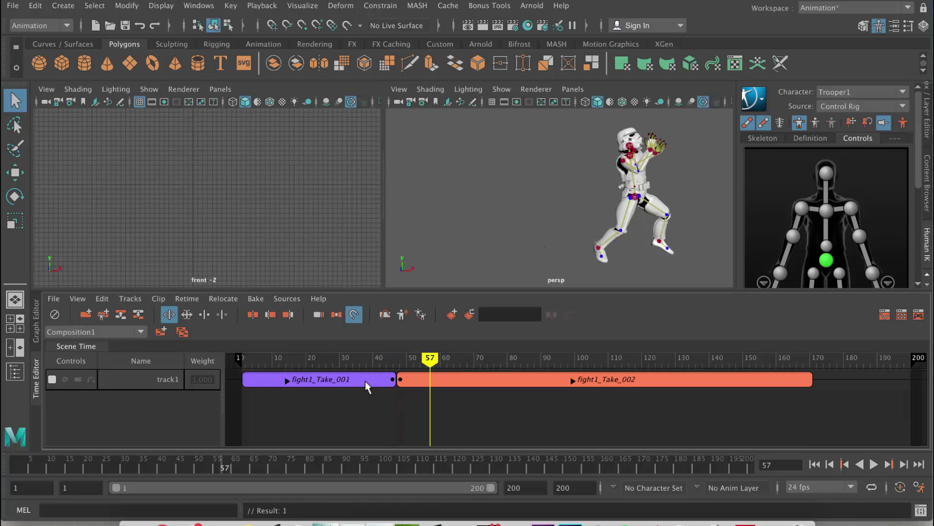
click(365, 380)
key(Delete)
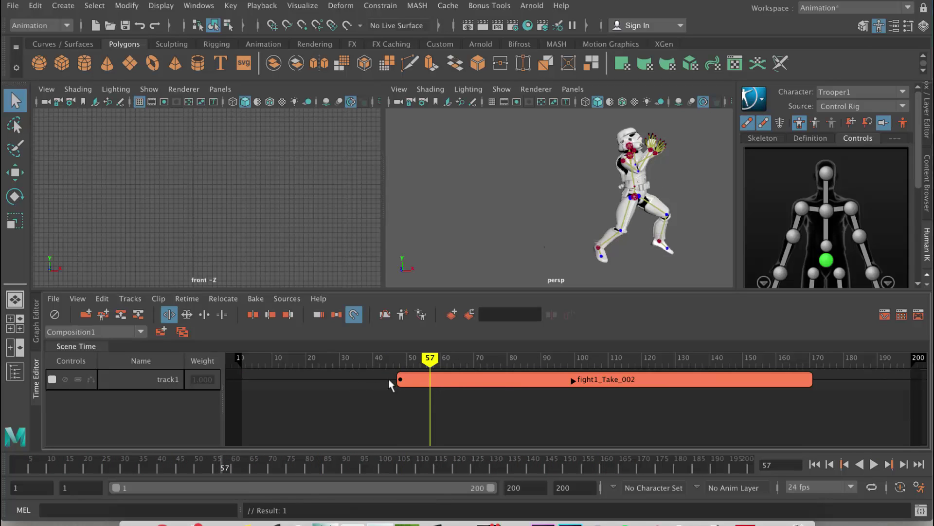
- Trim the remaining fight clip so that it starts at frame 57 and ends at frame 132
click(267, 313)
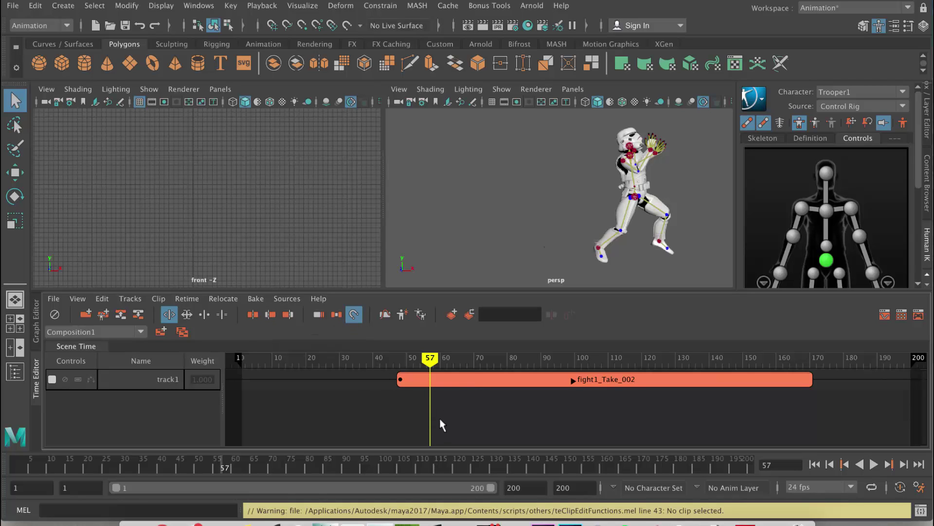
click(435, 383)
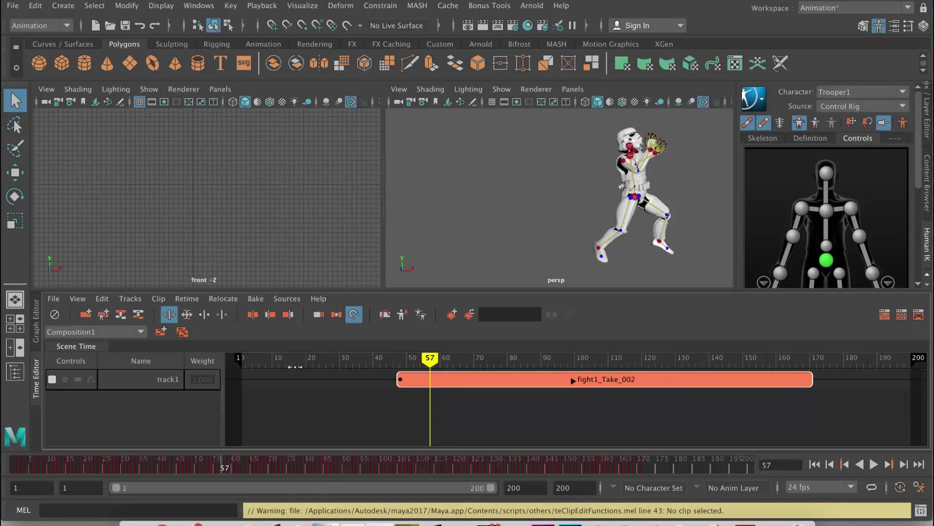
click(266, 315)
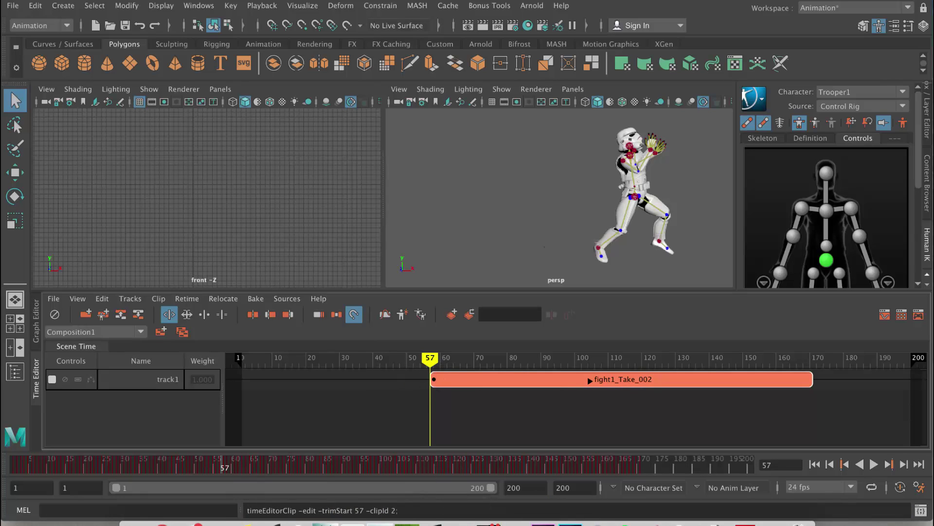
click(683, 362)
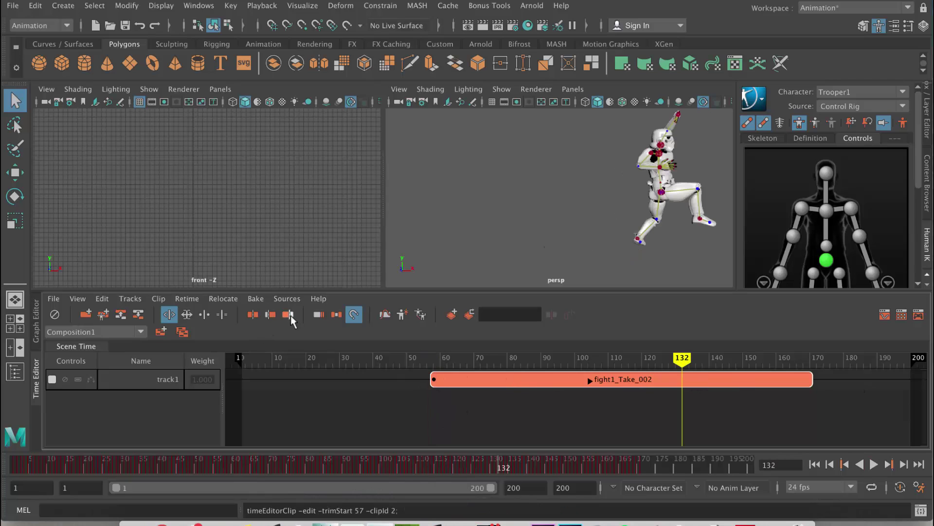
click(288, 315)
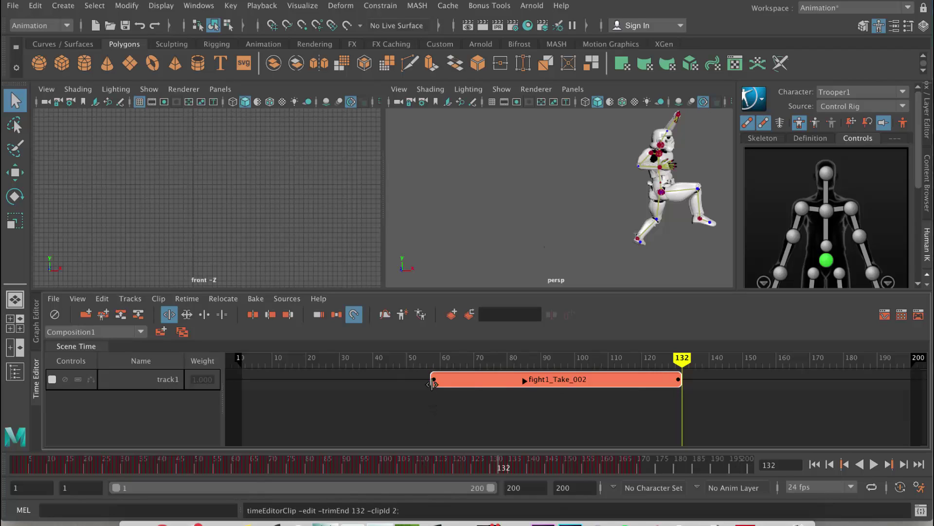
- Extend the start of the fight clip back to about frame 7 and reset the clip's timing
drag(432, 379, 262, 379)
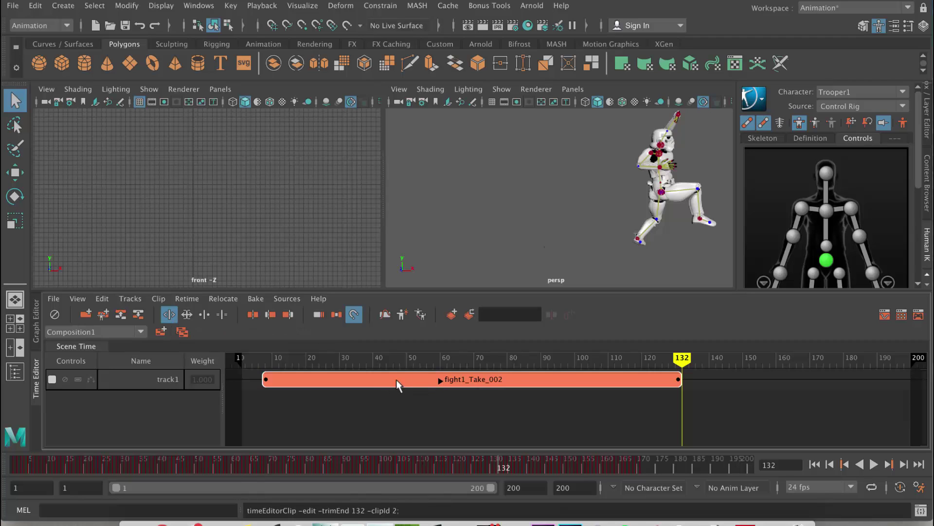
right_click(428, 384)
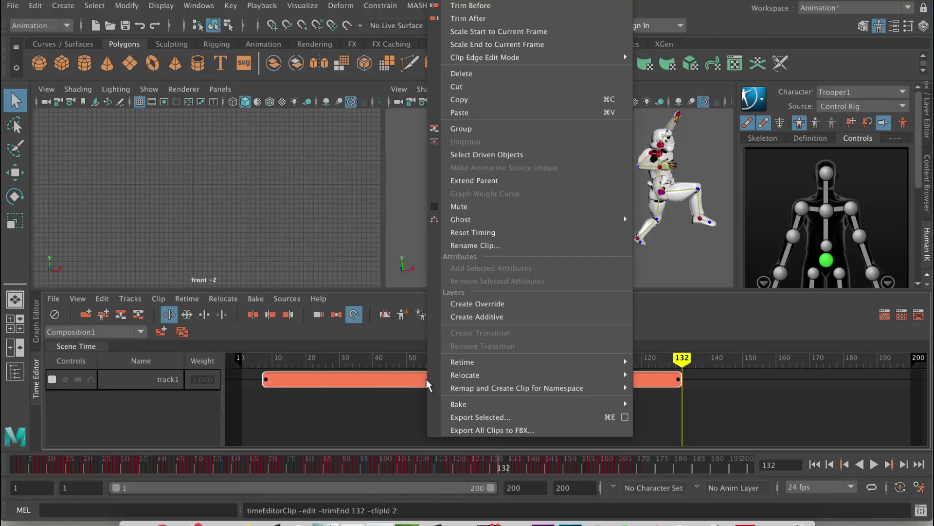
click(466, 232)
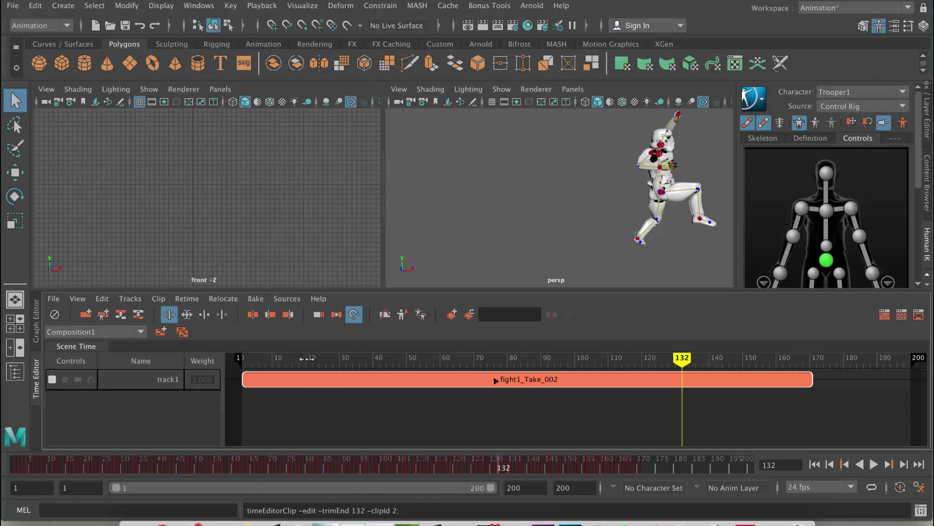
- Trim the clip's start to frame 35 and scale its end to about frame 110
click(169, 315)
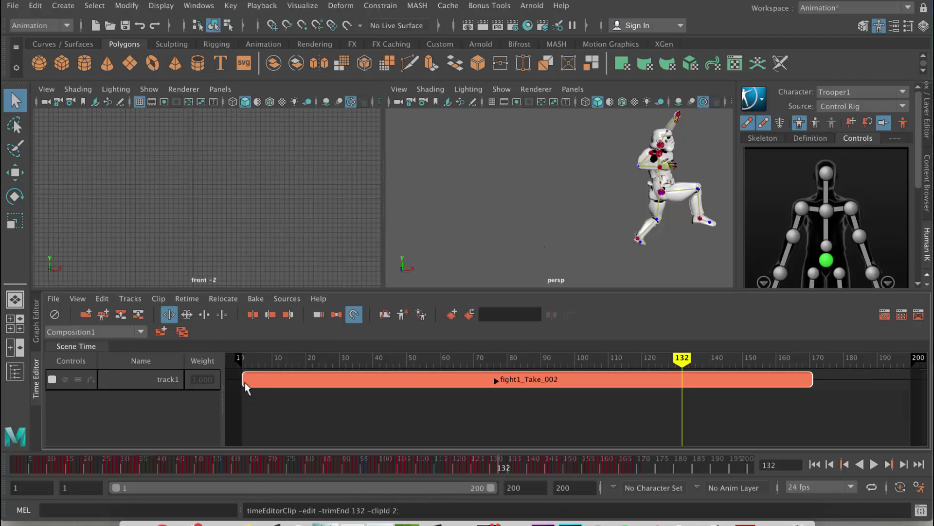
drag(246, 386, 358, 381)
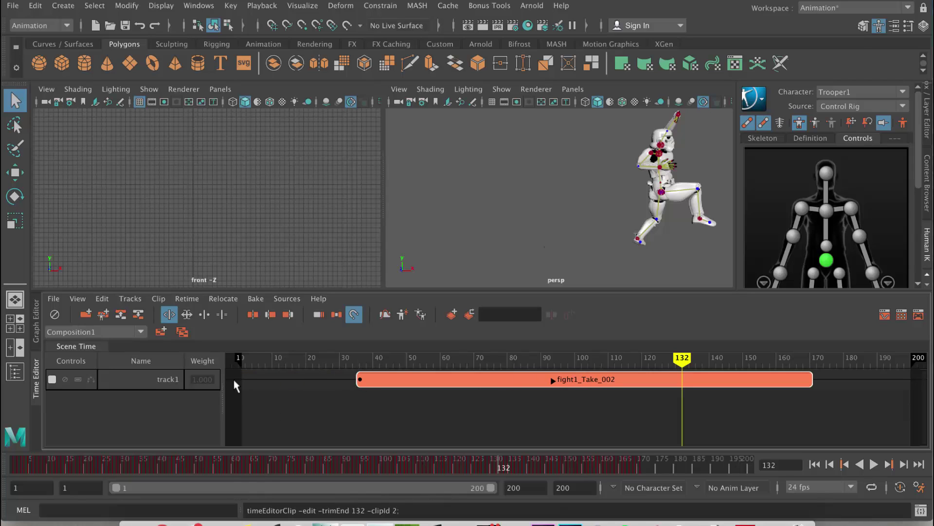
click(187, 314)
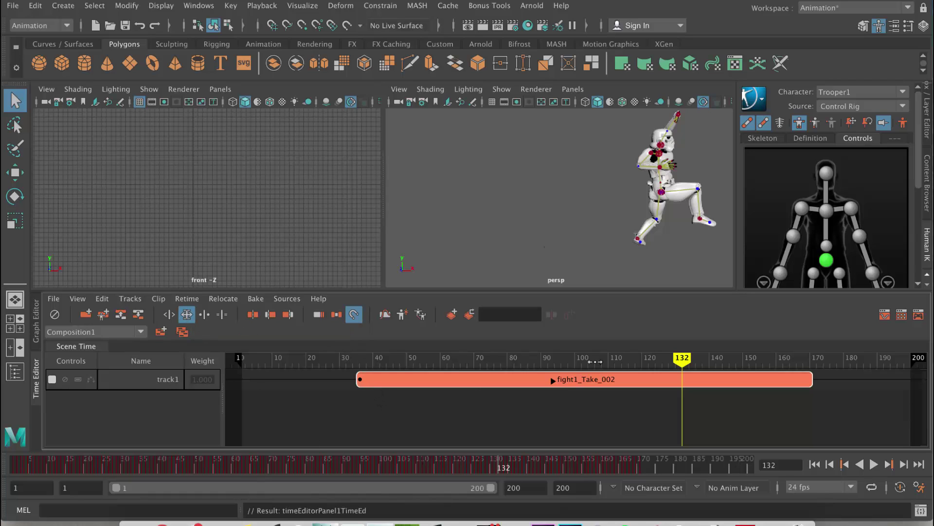
drag(811, 379, 606, 380)
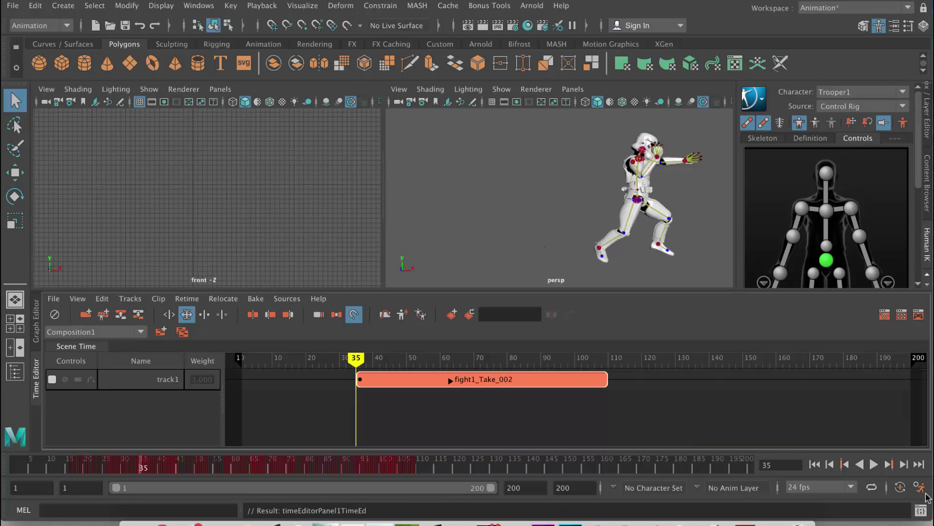
- Play the scaled fight clip briefly up to frame 85 and reset the clip's timing
click(874, 465)
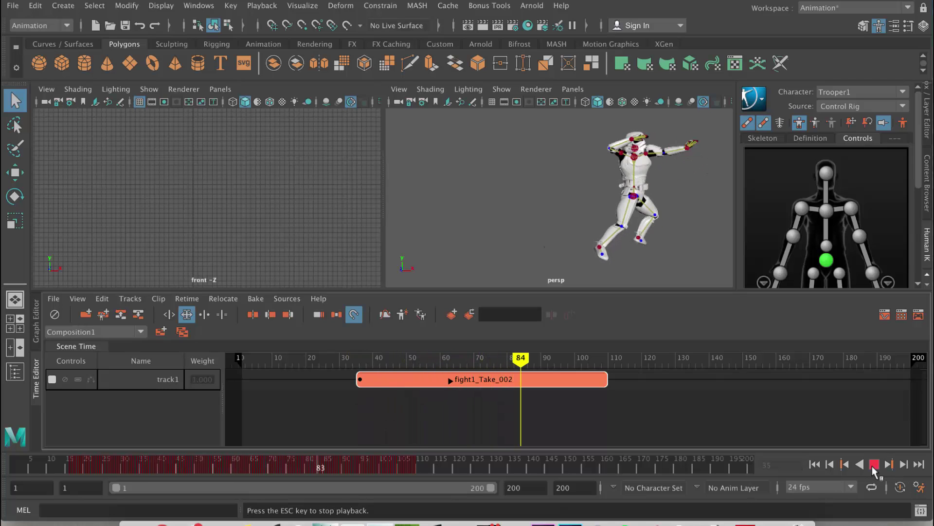
click(875, 465)
right_click(402, 375)
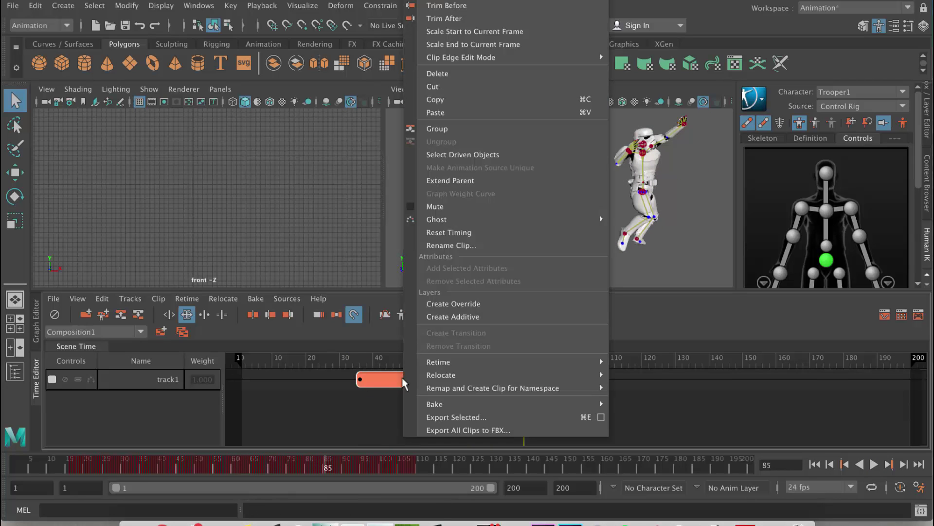
click(472, 232)
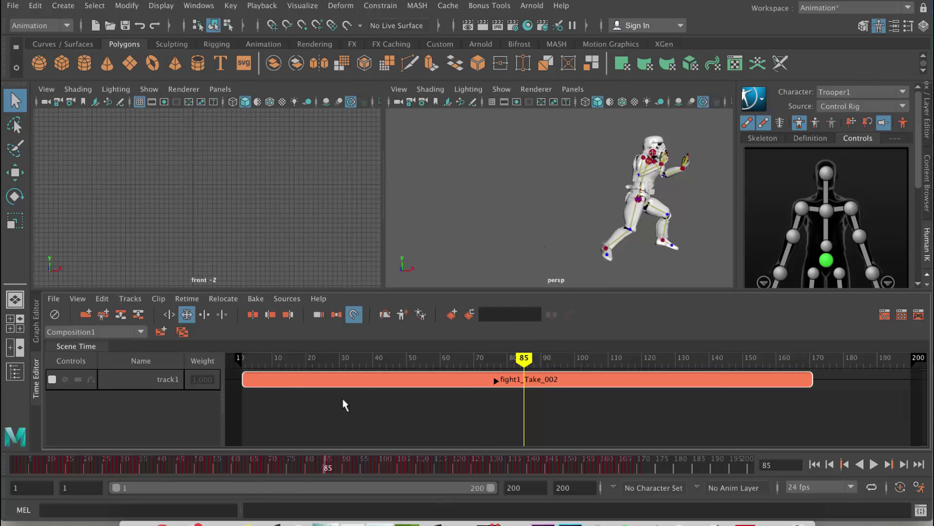
- Loop the end of the fight clip past frame 200 and adjust the looped end to about frame 430
click(204, 315)
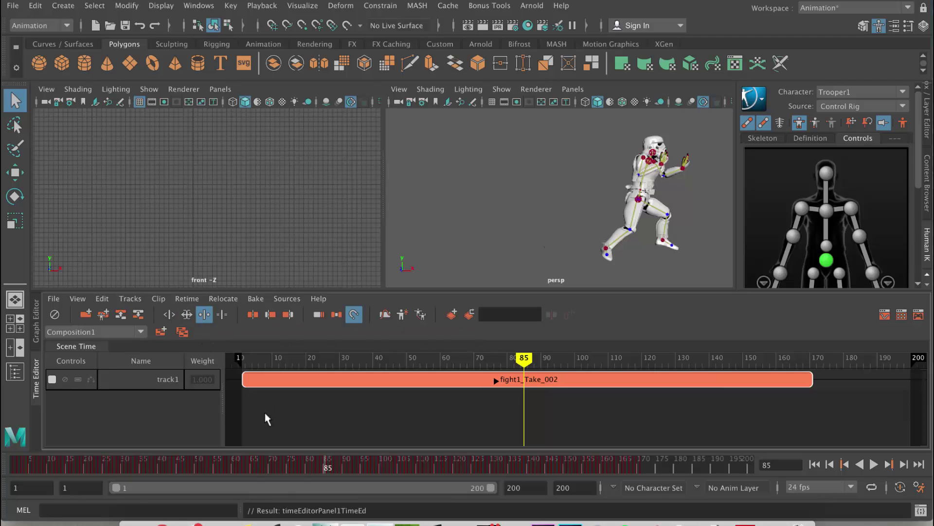
drag(814, 382, 880, 382)
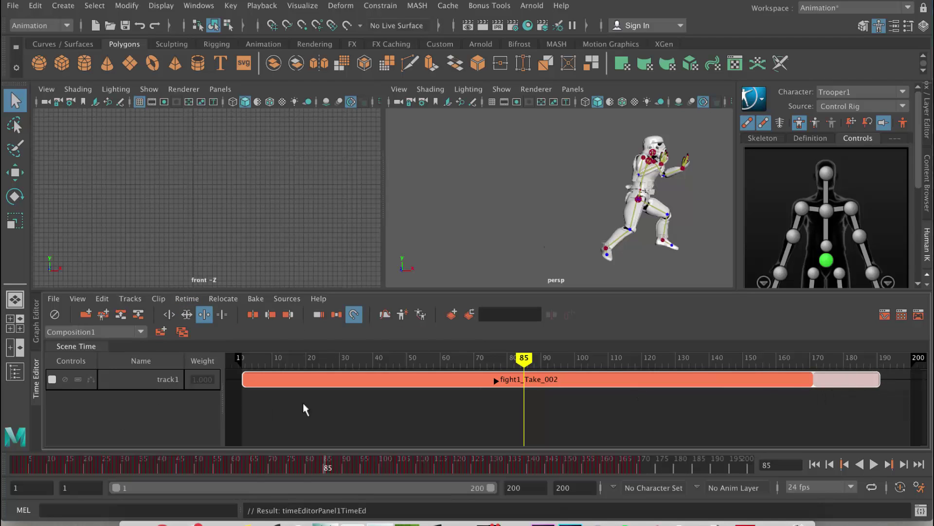
scroll(342, 402, down, 5)
scroll(342, 403, down, 2)
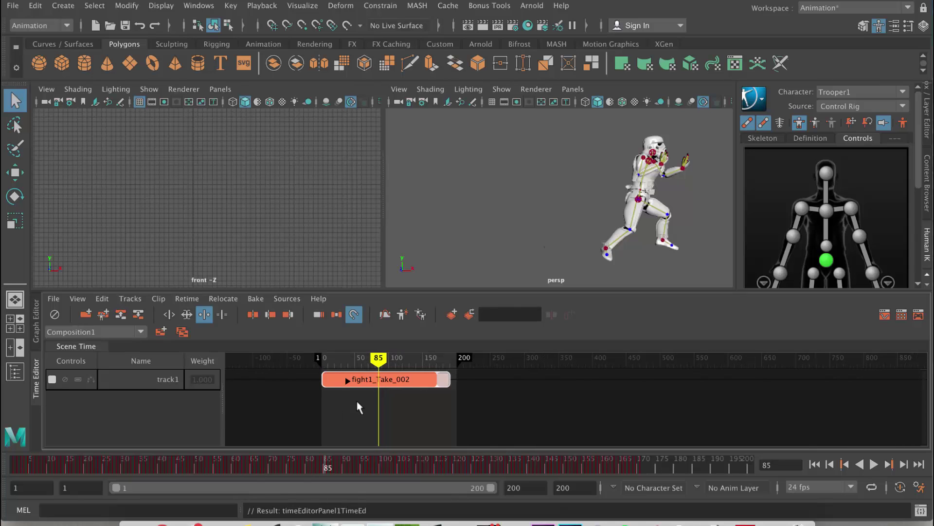
drag(446, 380, 657, 380)
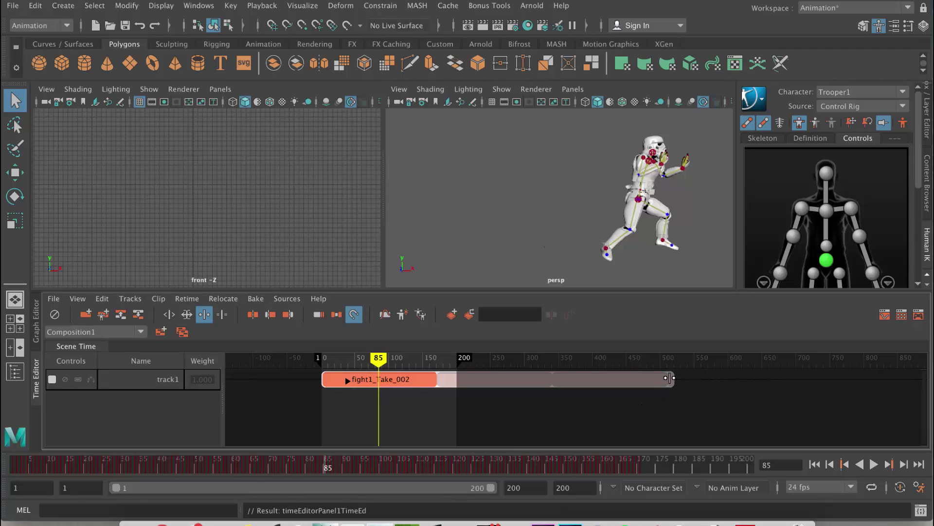
drag(670, 378, 611, 377)
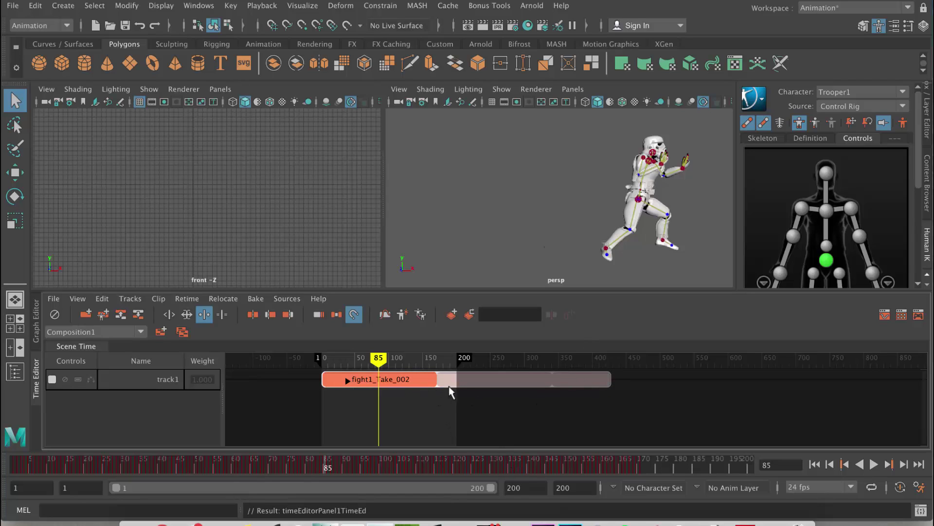
- Trim the original part of the looped clip to end at about frame 155 and reset the clip's timing
click(170, 316)
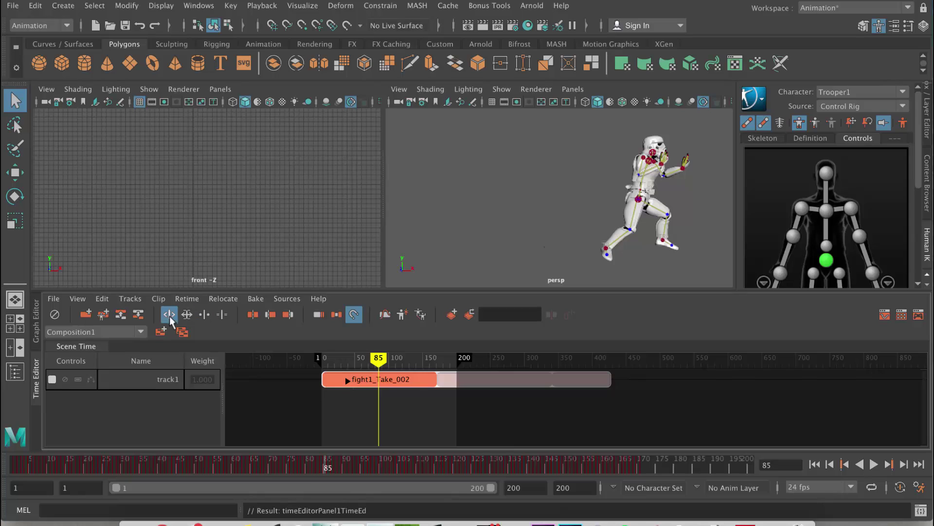
drag(437, 385, 404, 384)
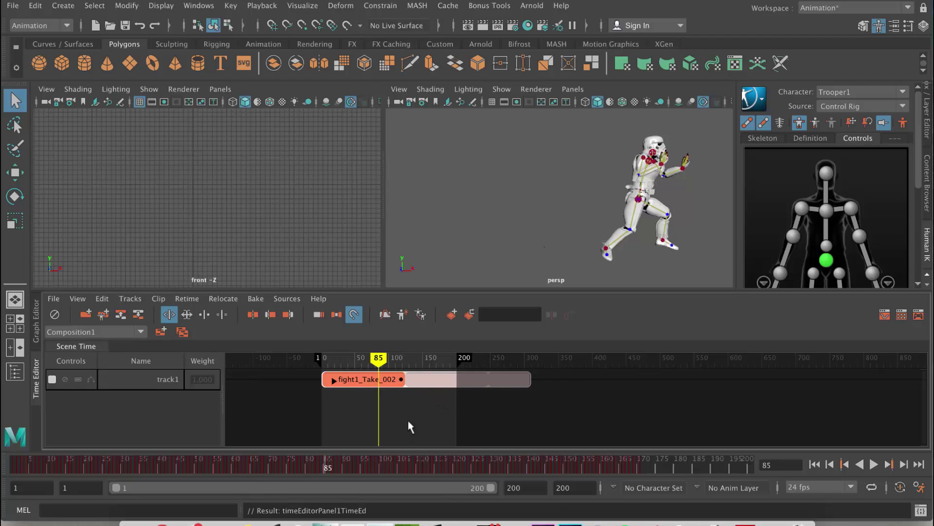
drag(472, 379, 423, 384)
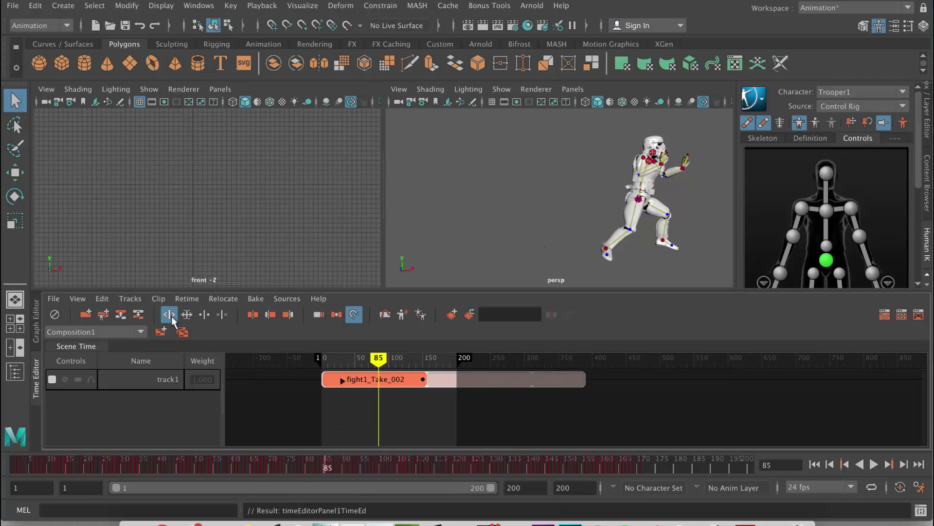
right_click(388, 379)
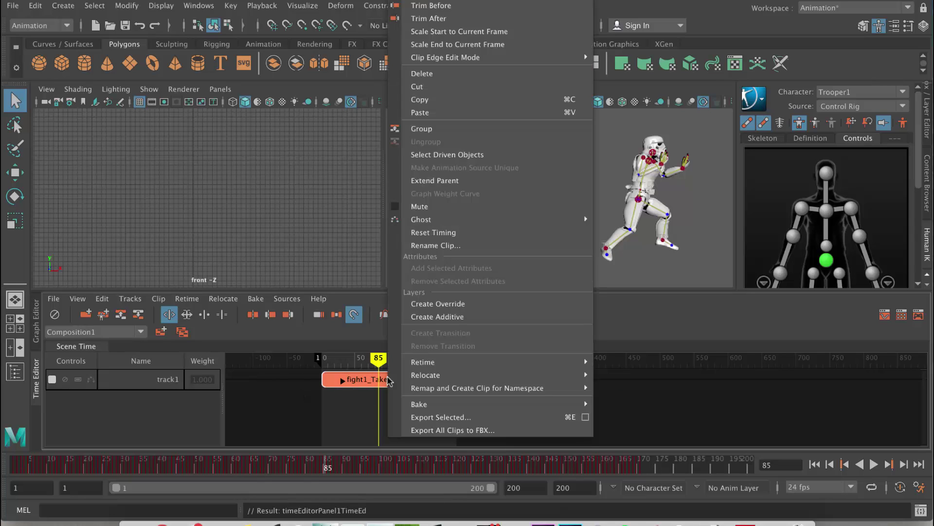
click(442, 233)
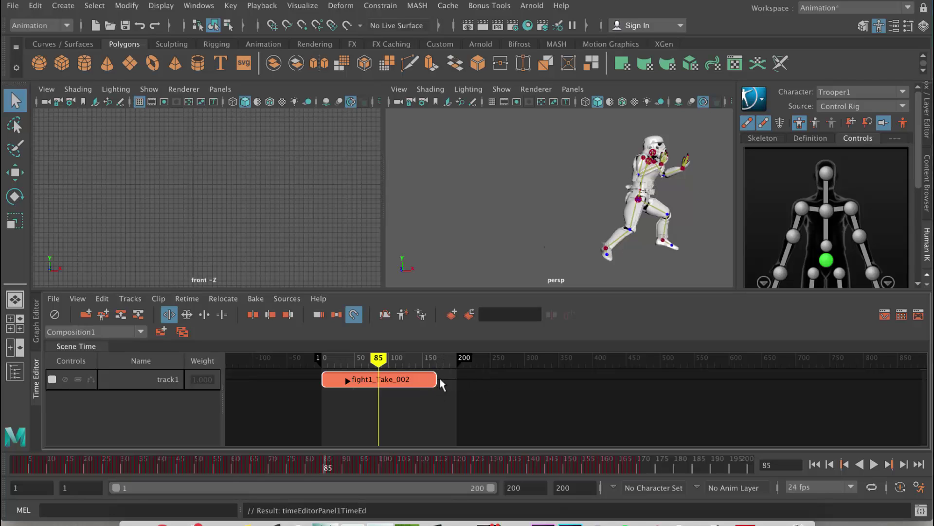
- Move the current time to frame 163 and extend the end of the fight clip with a hold to about frame 182
click(433, 357)
drag(433, 357, 432, 357)
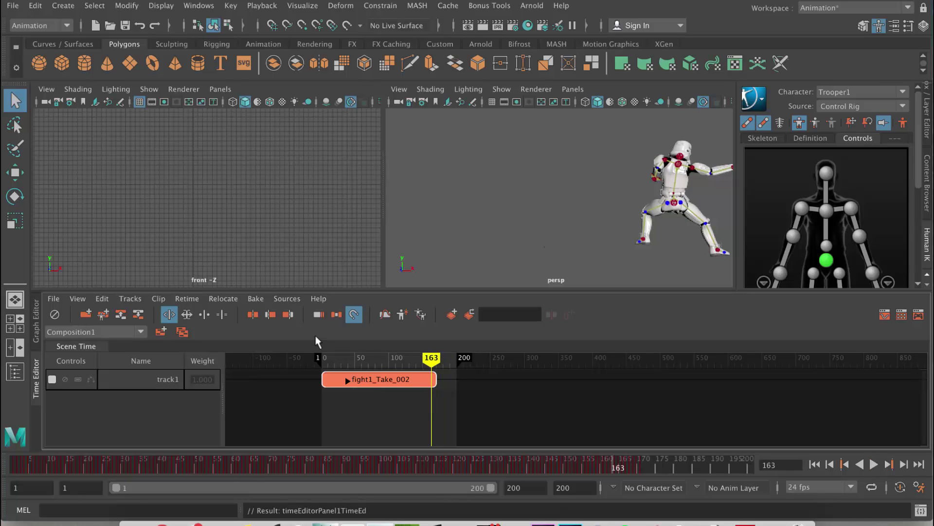
click(221, 314)
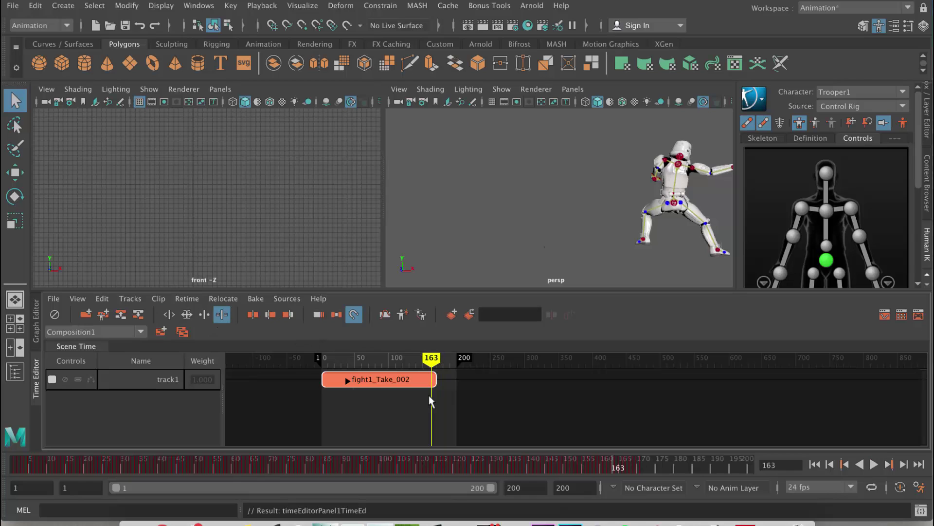
scroll(434, 394, down, 3)
scroll(436, 393, up, 5)
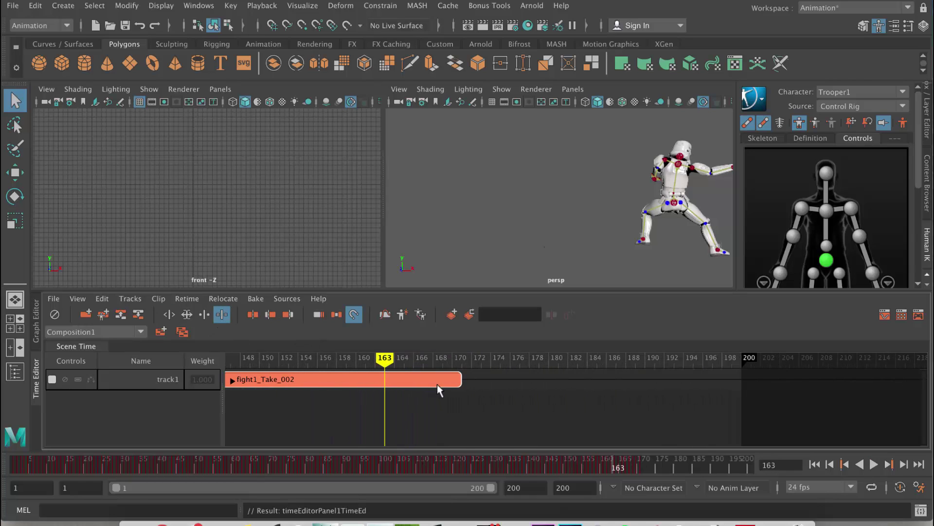
drag(465, 379, 572, 380)
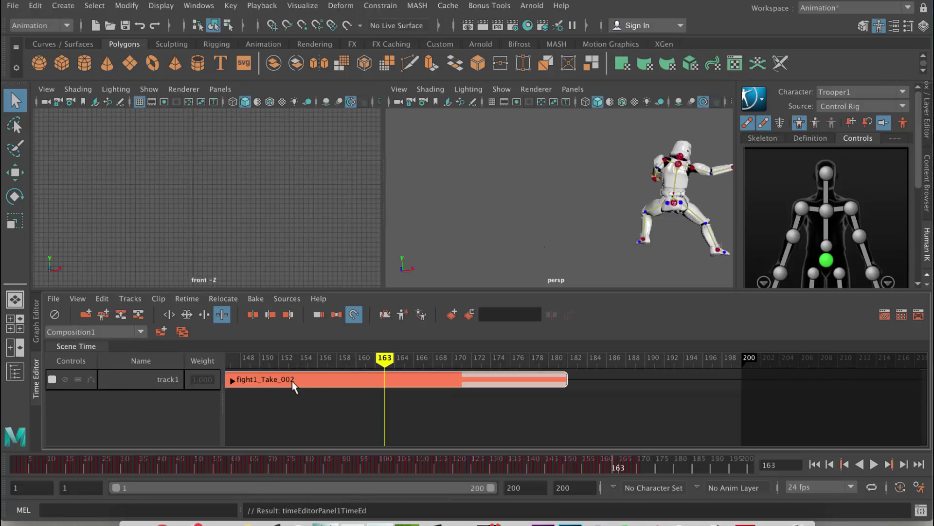
- Display track1 as individual keys, frame the whole clip, and return the track to the clip display
click(344, 390)
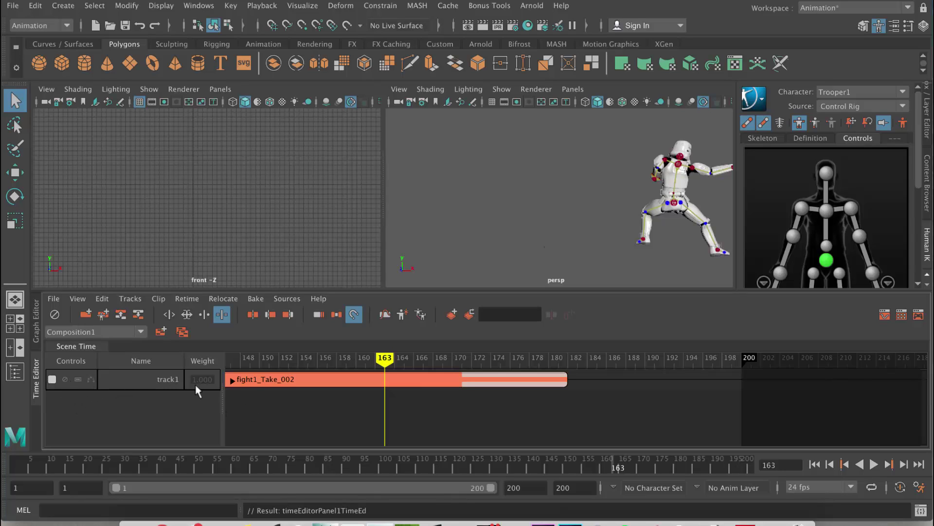
click(52, 378)
click(51, 378)
click(52, 379)
scroll(291, 394, down, 2)
scroll(291, 394, up, 3)
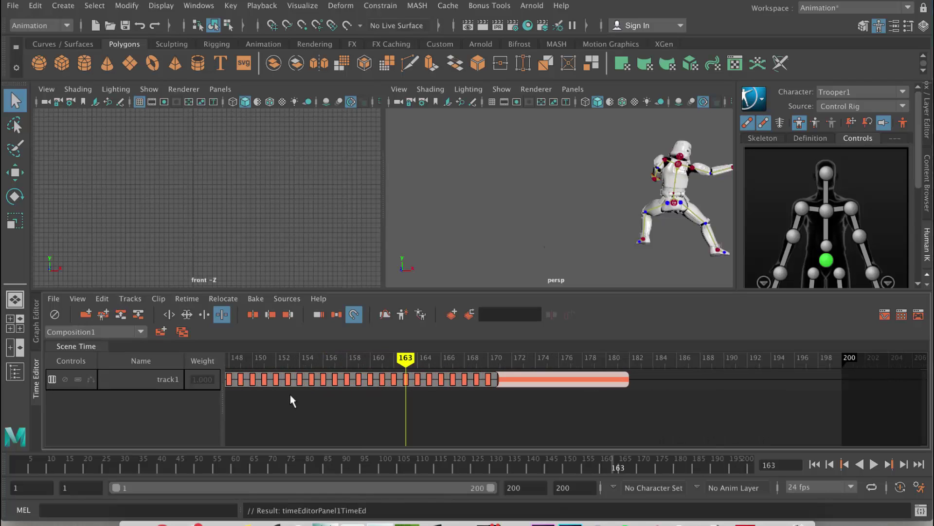
click(76, 299)
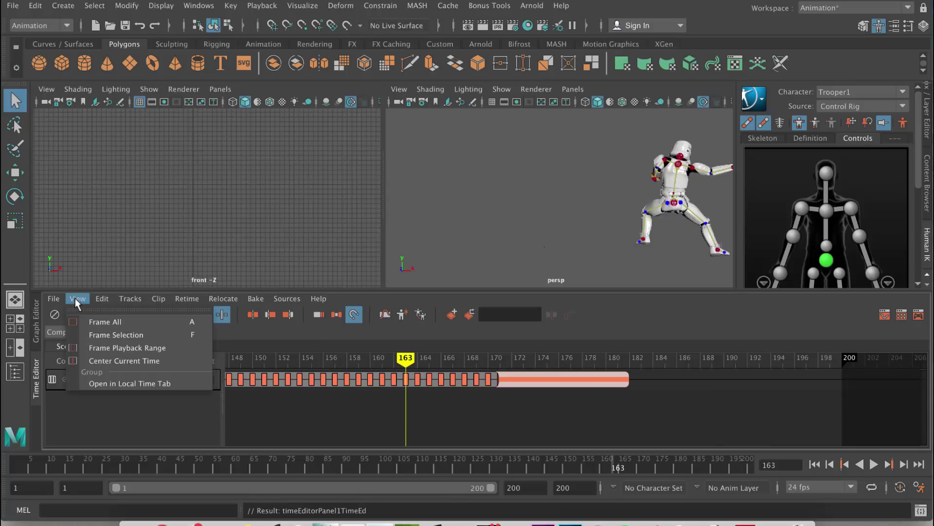
click(90, 322)
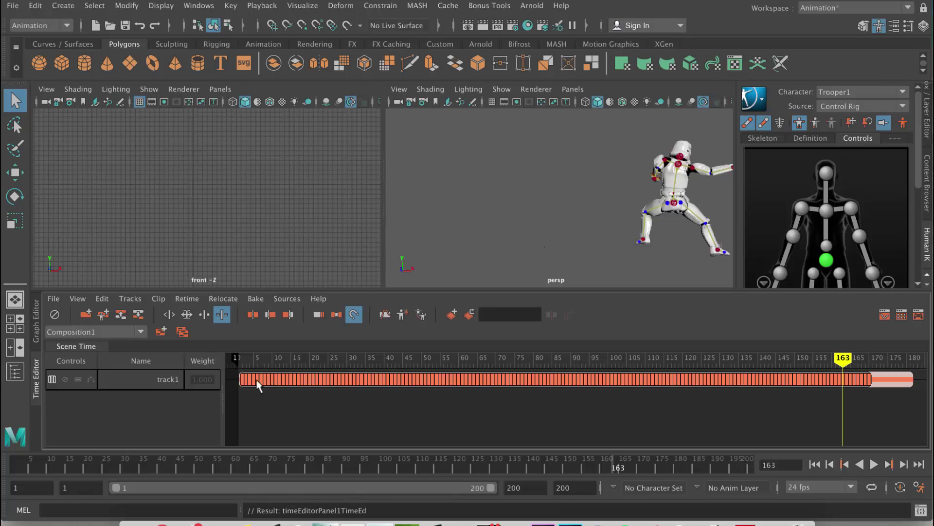
click(51, 379)
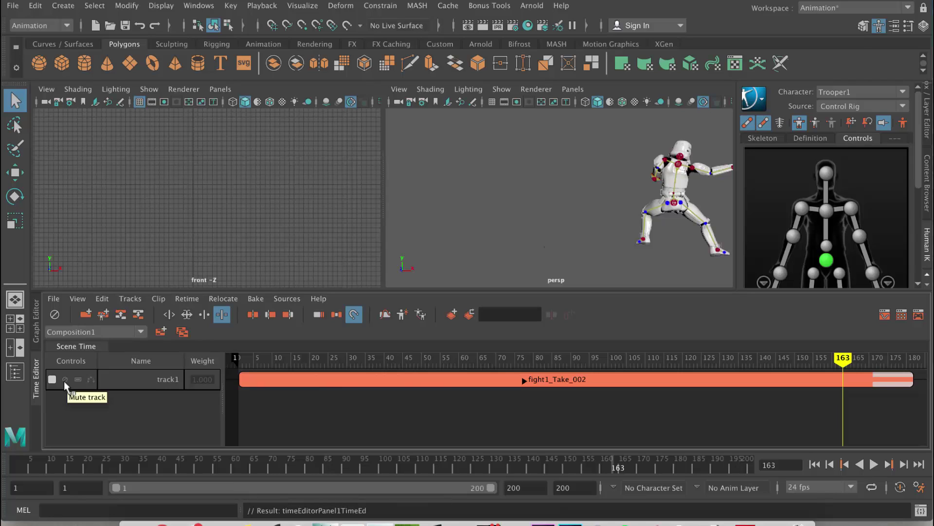
- Mute track1, scrub the current time to frame 65, and unmute the track
click(65, 381)
drag(293, 365, 477, 362)
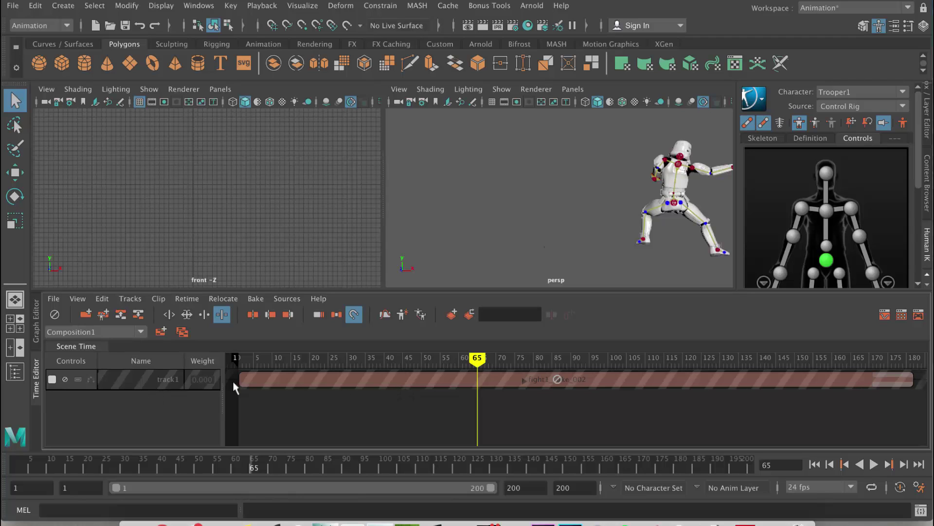
click(64, 380)
click(65, 380)
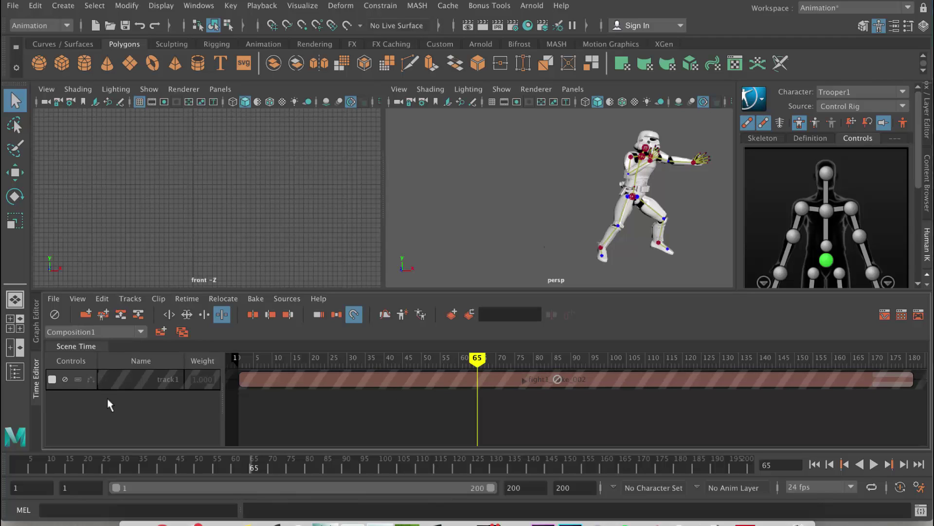
click(65, 379)
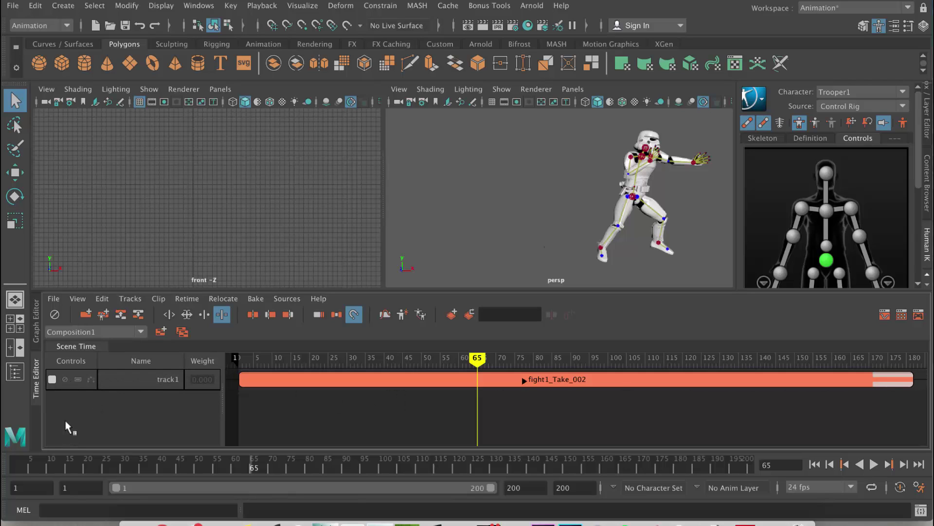
- Solo track1 temporarily and toggle the track's ghost on and off
click(77, 379)
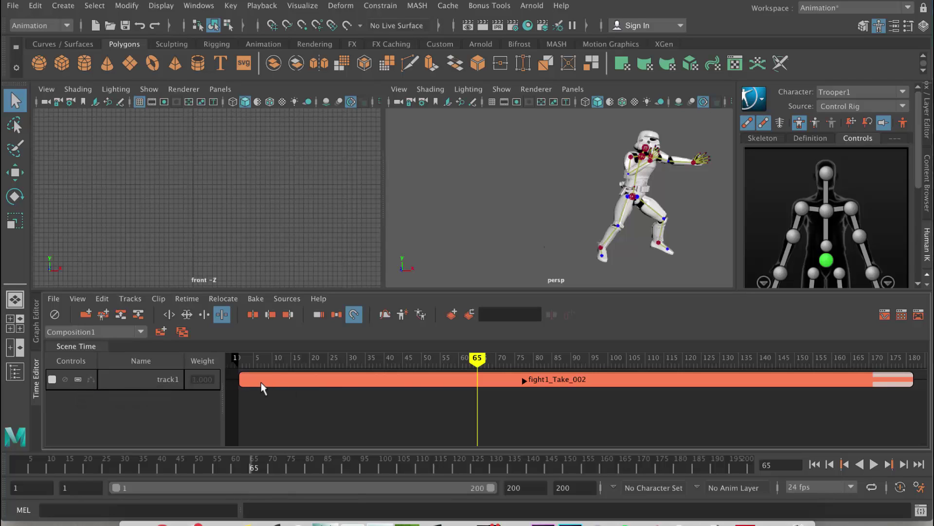
click(88, 380)
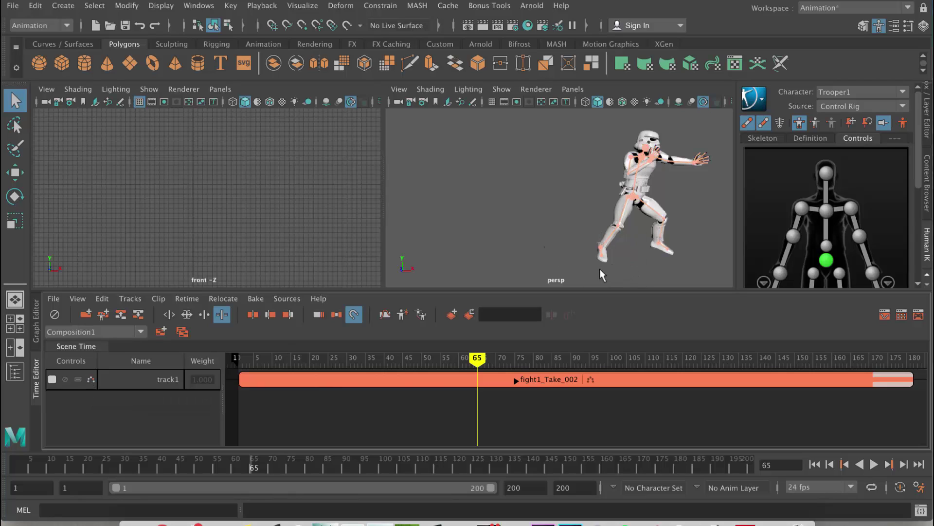
click(90, 380)
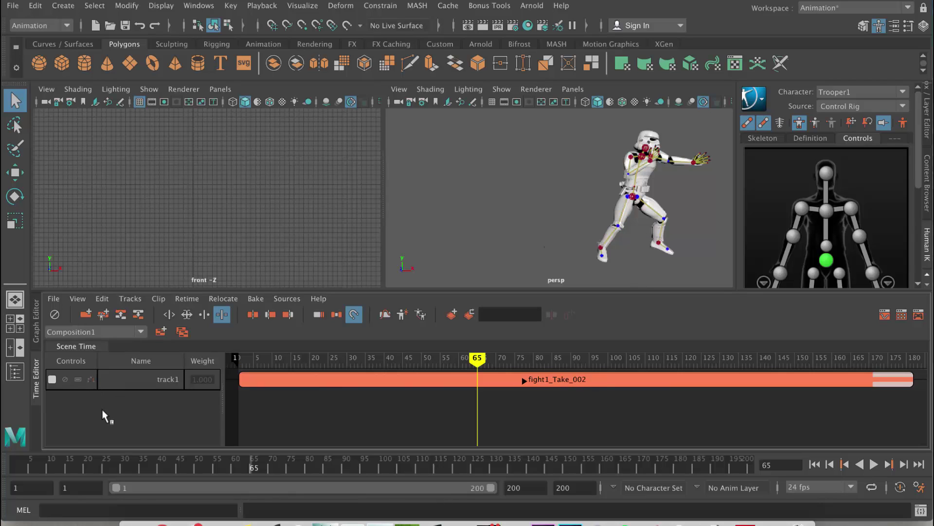
click(91, 379)
click(91, 380)
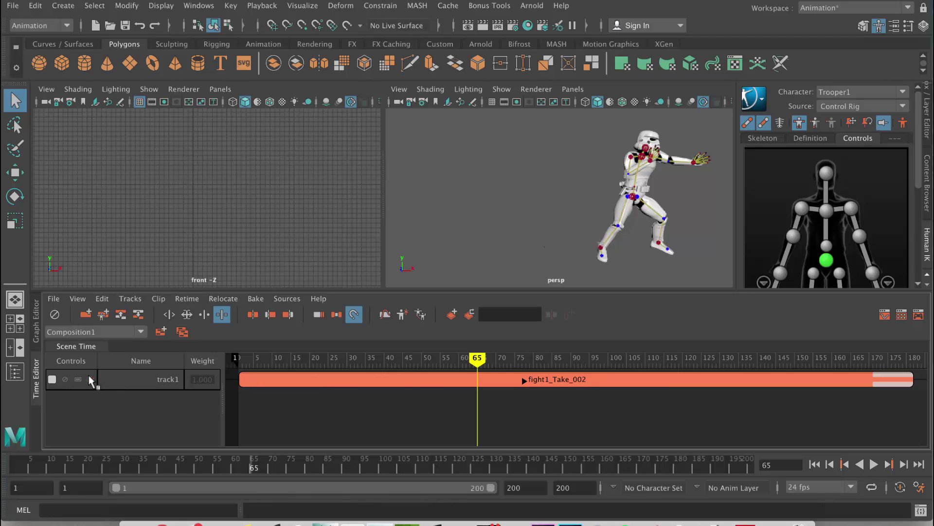
- Start renaming track1, cancel the rename, and select the fight clip with the current time at frame 7
double_click(161, 381)
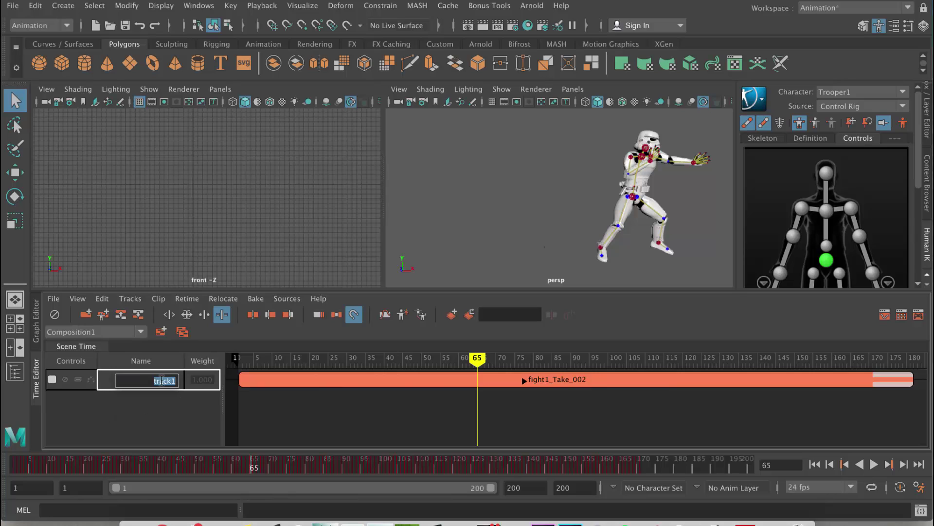
click(165, 399)
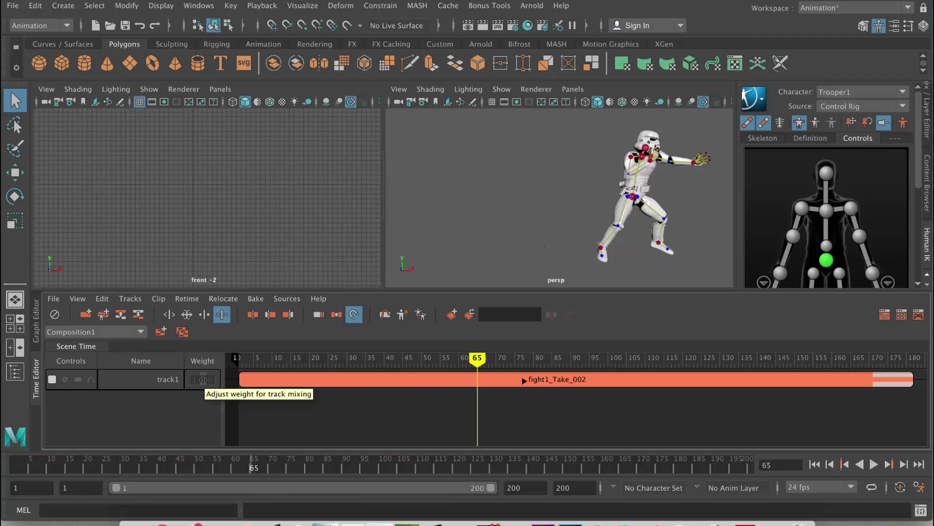
click(261, 385)
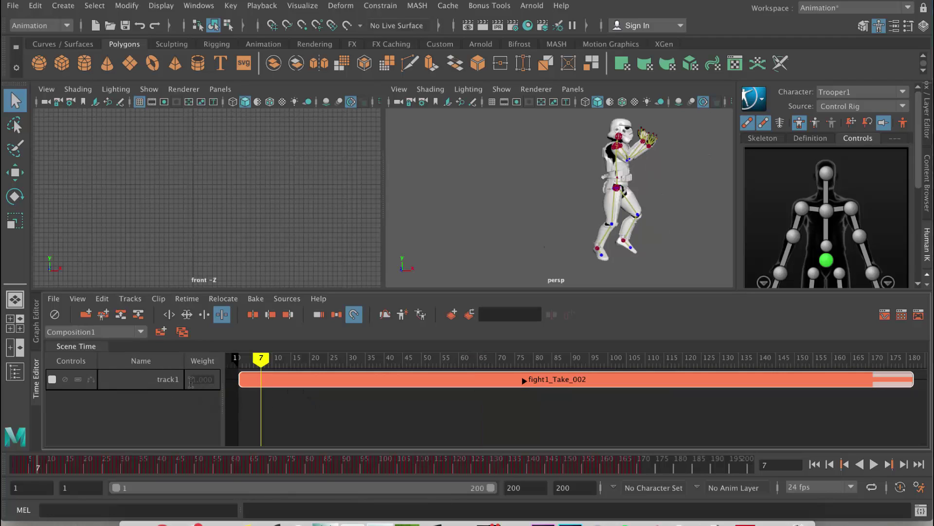
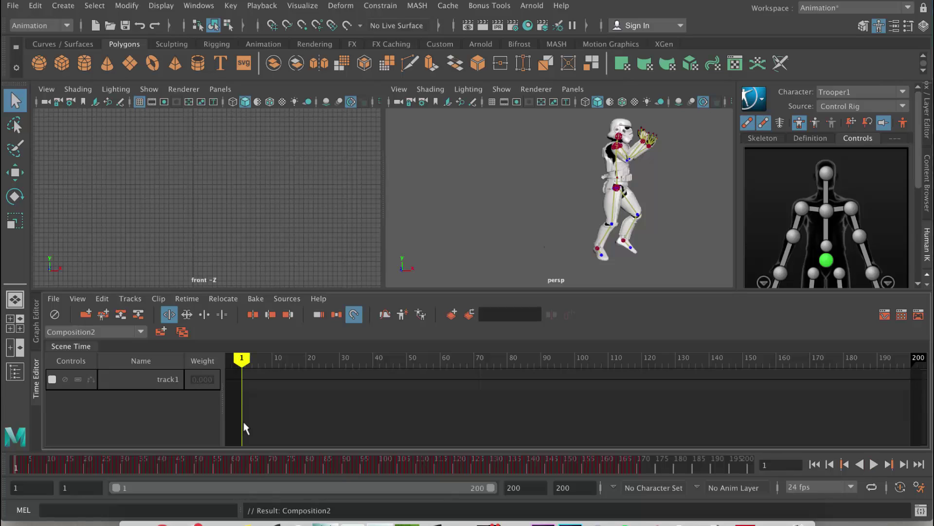
- Import the run.fbx animation clip onto track1 of Composition2
click(121, 380)
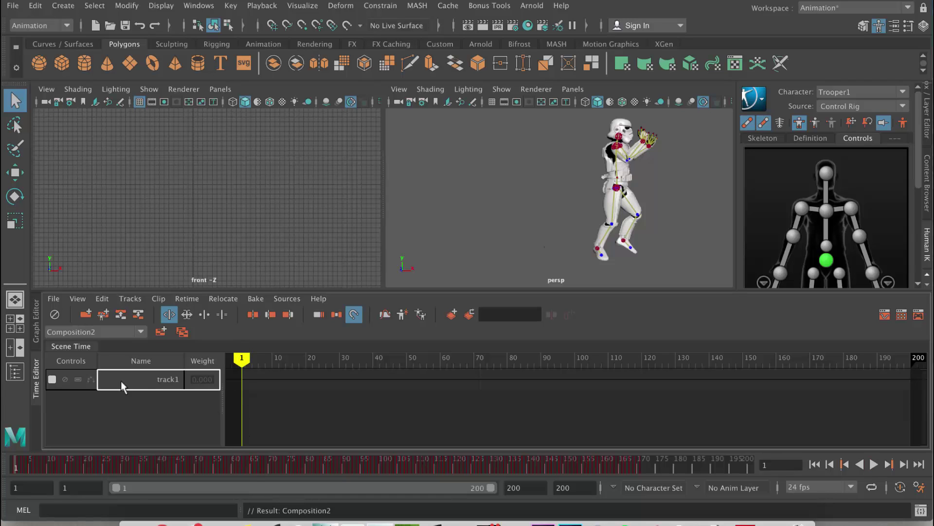
click(54, 299)
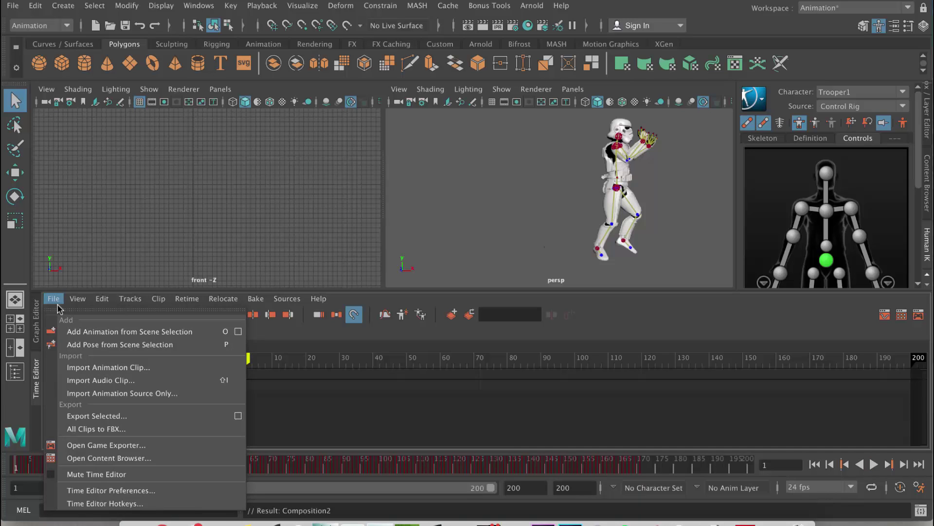
click(83, 372)
click(239, 223)
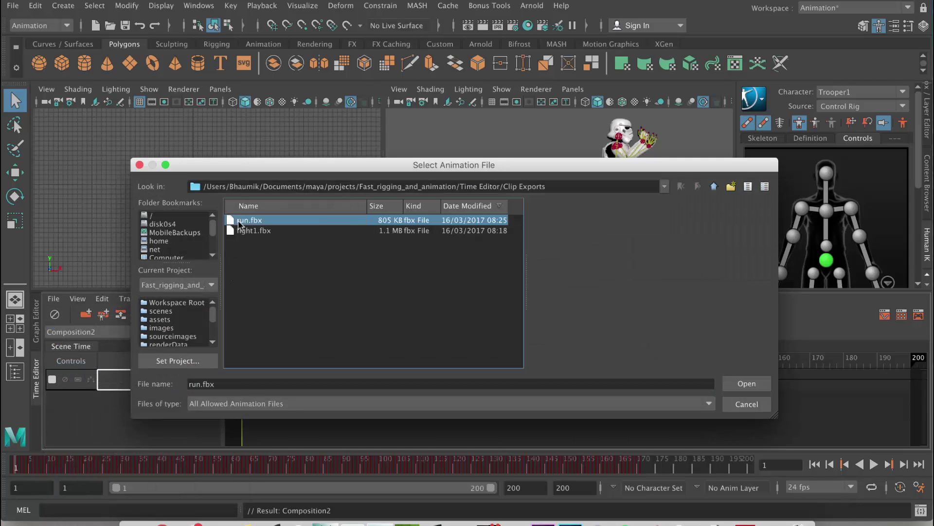
click(746, 384)
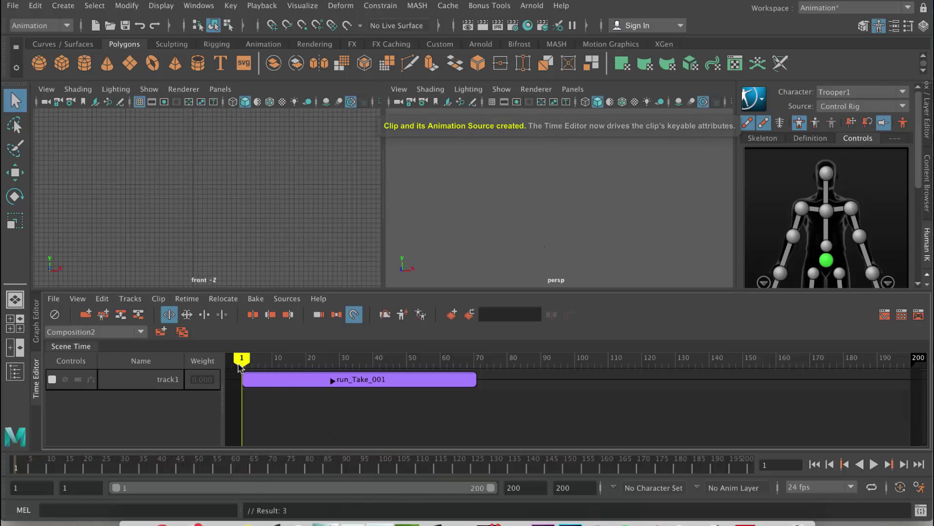
- Preview the run clip on the trooper, framed in the perspective view, by scrubbing and playing up to frame 48
mouse_move(239, 366)
mouse_down()
mouse_move(304, 363)
mouse_move(282, 363)
mouse_up()
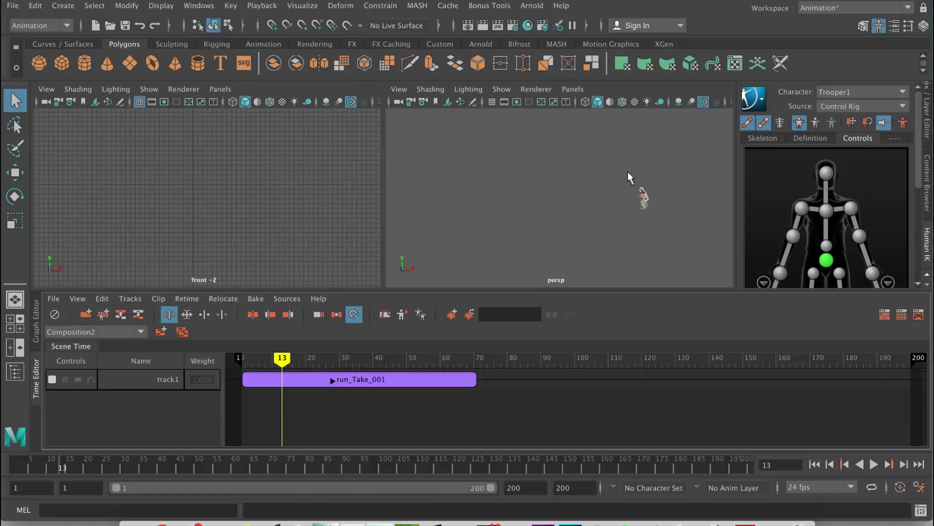
key(ctrl+shift+a)
key(f)
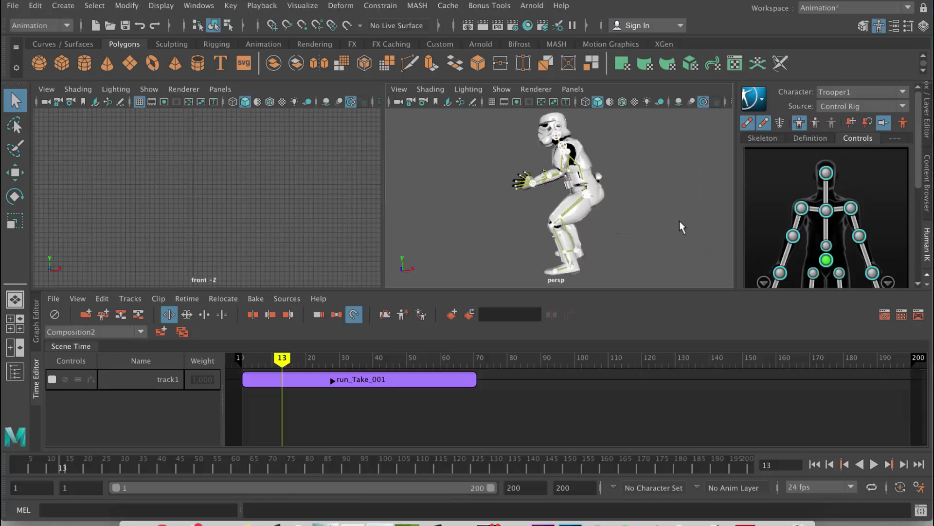
click(680, 232)
key(f)
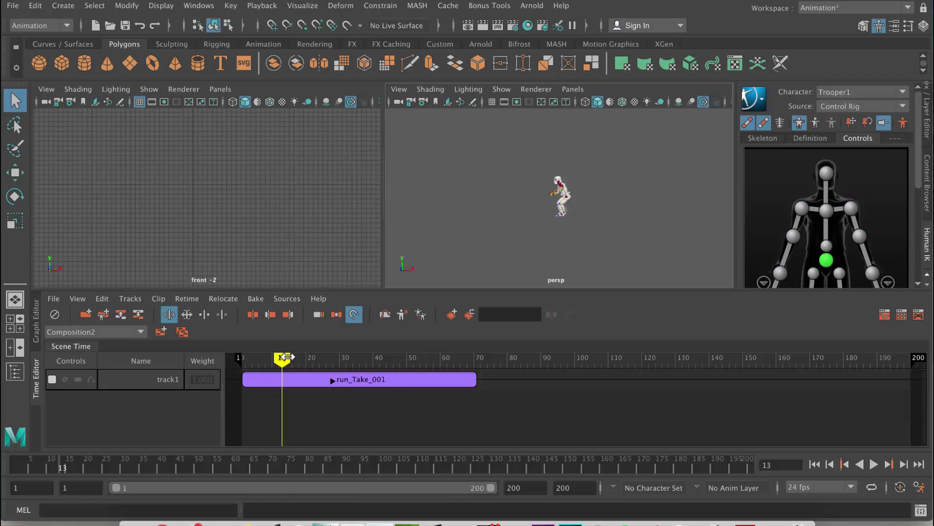
drag(296, 359, 250, 359)
key(alt+v)
key(alt+v)
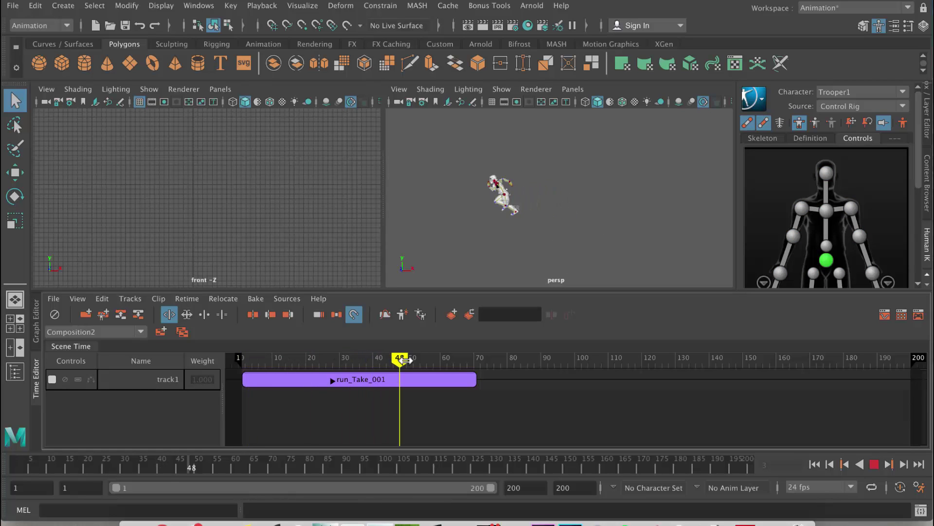
- Switch to Composition1 and scrub its fight clip to frame 125
click(141, 333)
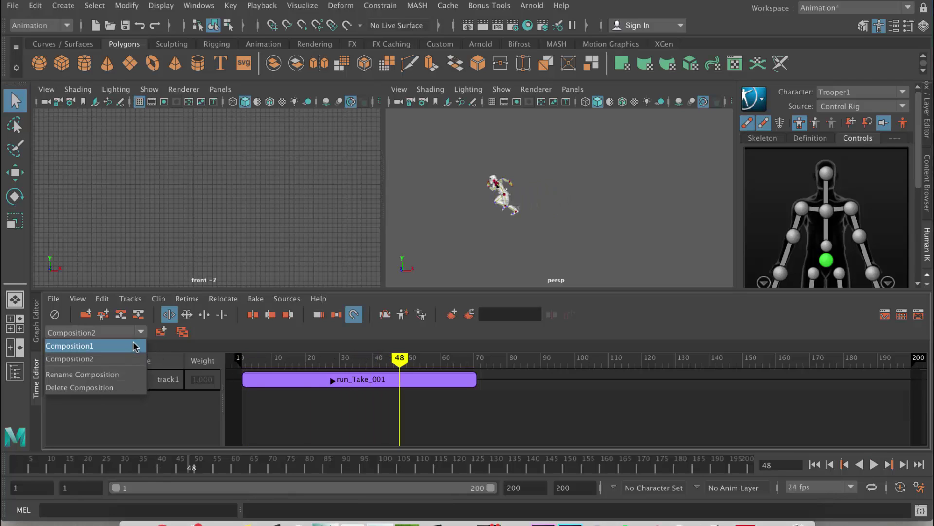
click(137, 345)
drag(344, 359, 701, 358)
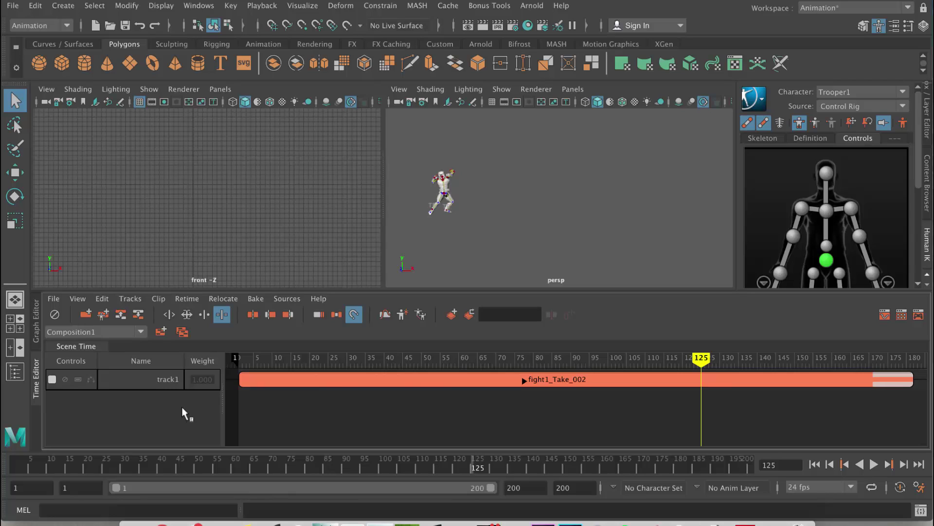
- Switch to Composition2 and delete that composition
click(138, 334)
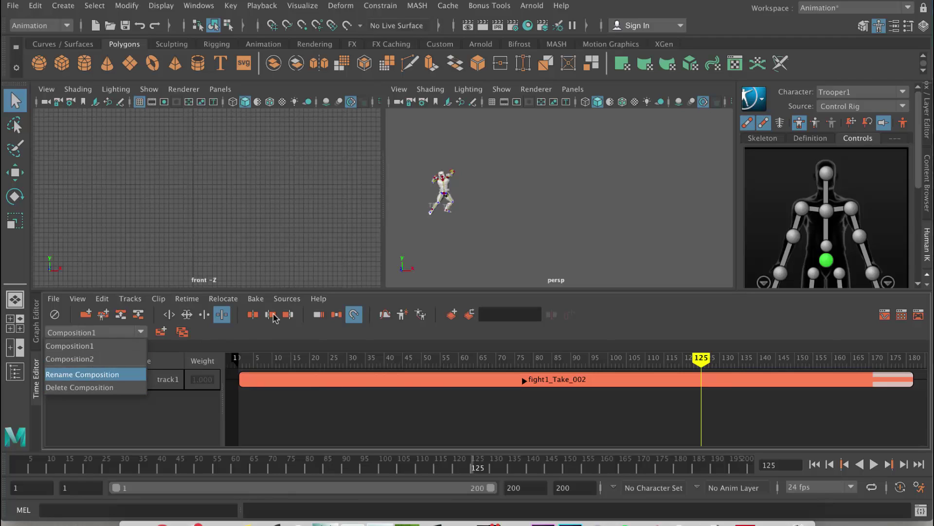
click(253, 329)
click(133, 332)
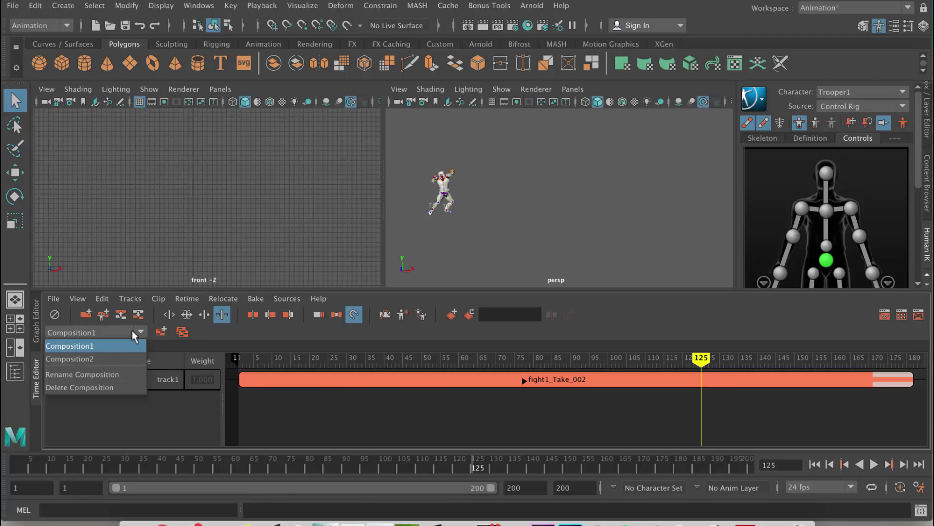
click(104, 359)
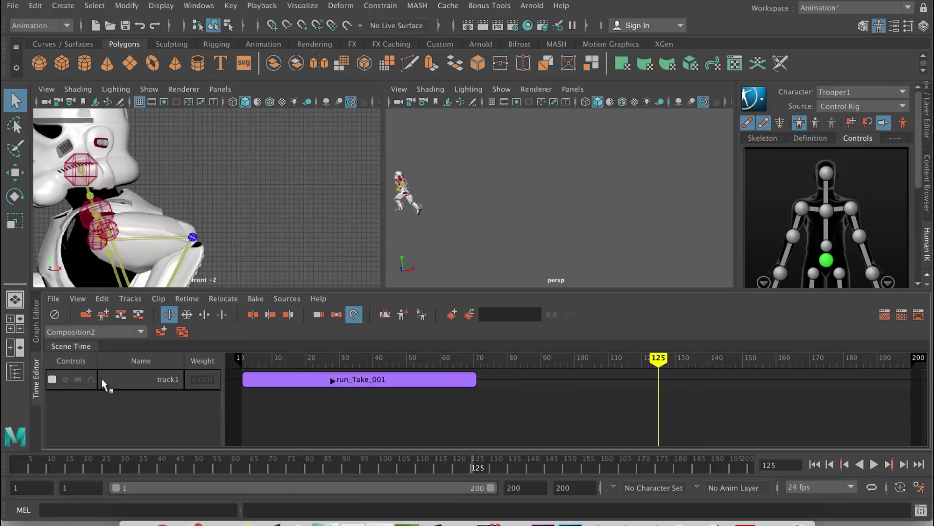
click(139, 330)
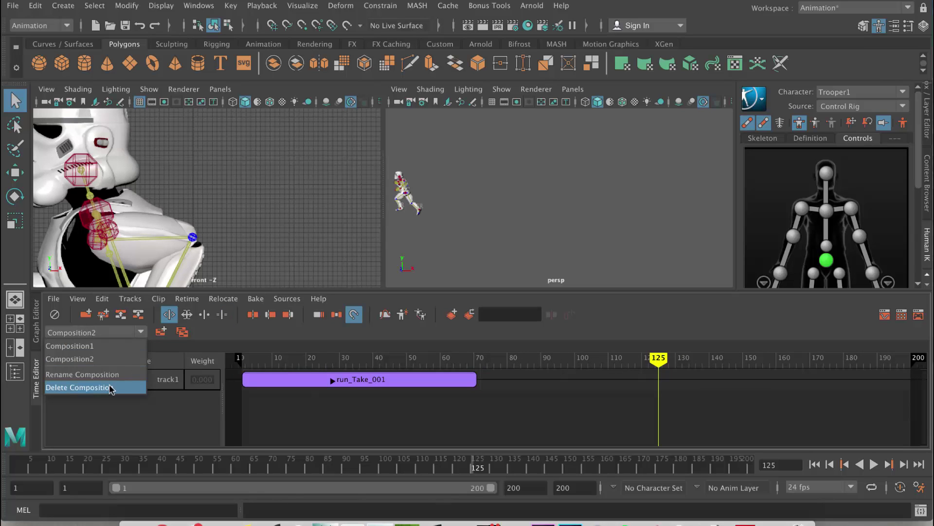
click(104, 386)
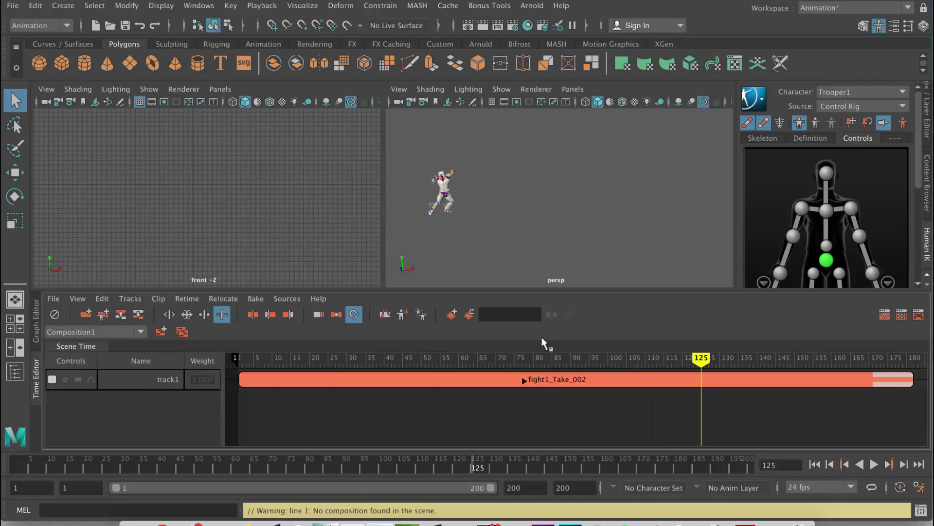
click(139, 331)
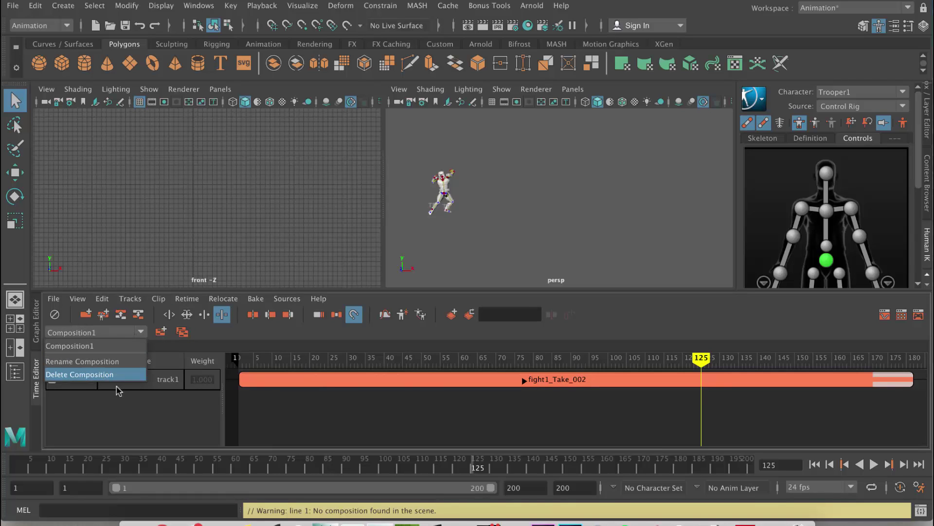
click(171, 405)
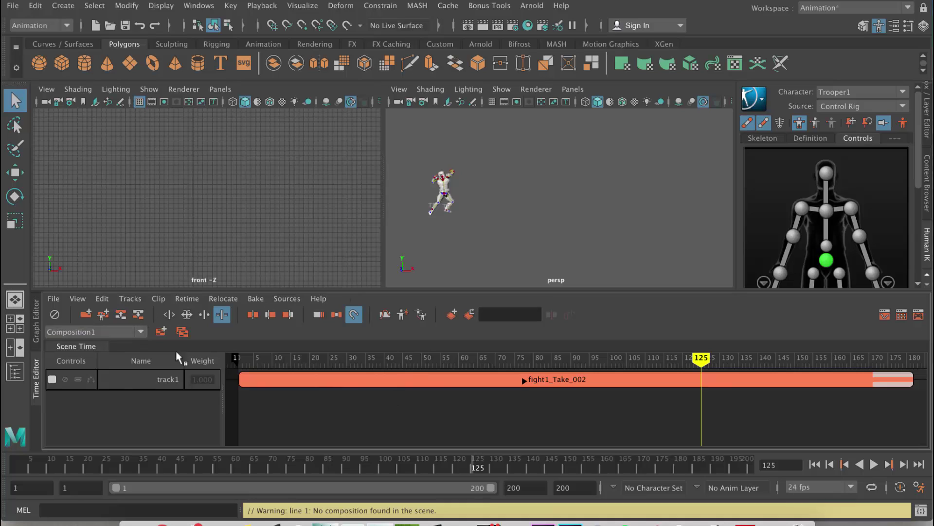
- Mute the whole Time Editor, scrub the current time to frame 63, and unmute it
click(52, 315)
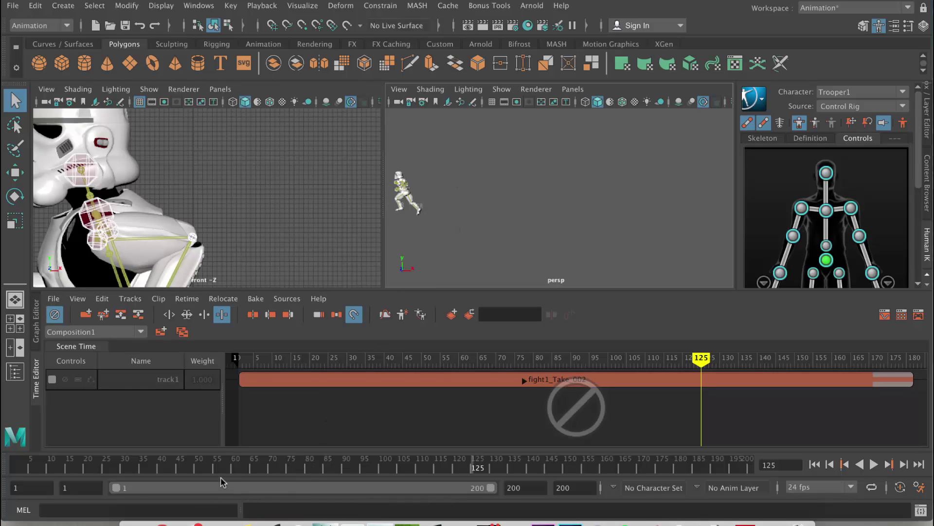
mouse_move(223, 468)
mouse_down()
mouse_move(192, 470)
mouse_move(324, 469)
mouse_move(229, 468)
mouse_up()
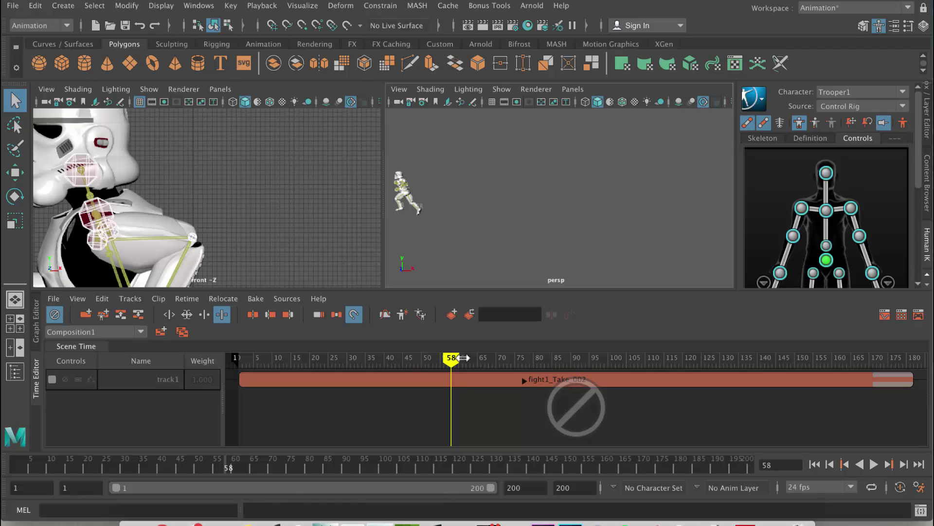
mouse_move(468, 359)
mouse_down()
mouse_move(637, 364)
mouse_move(380, 361)
mouse_up()
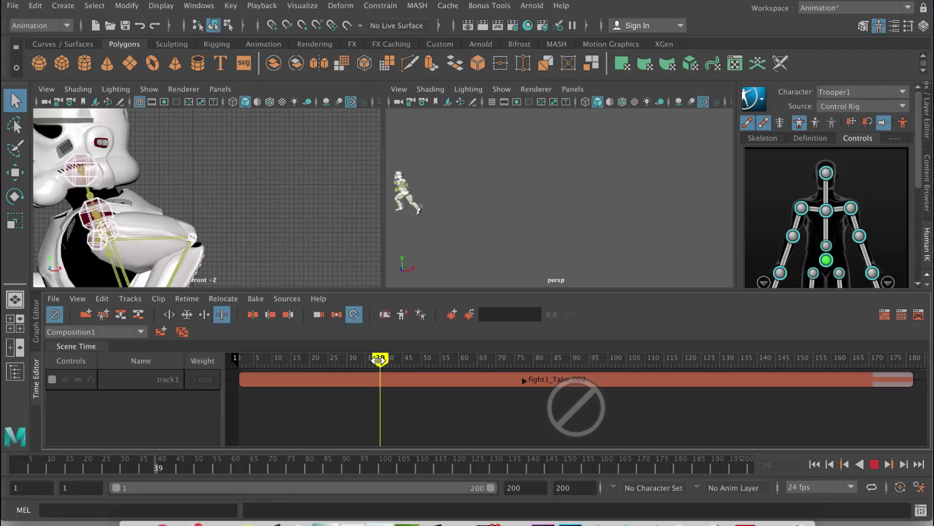
drag(379, 360, 469, 360)
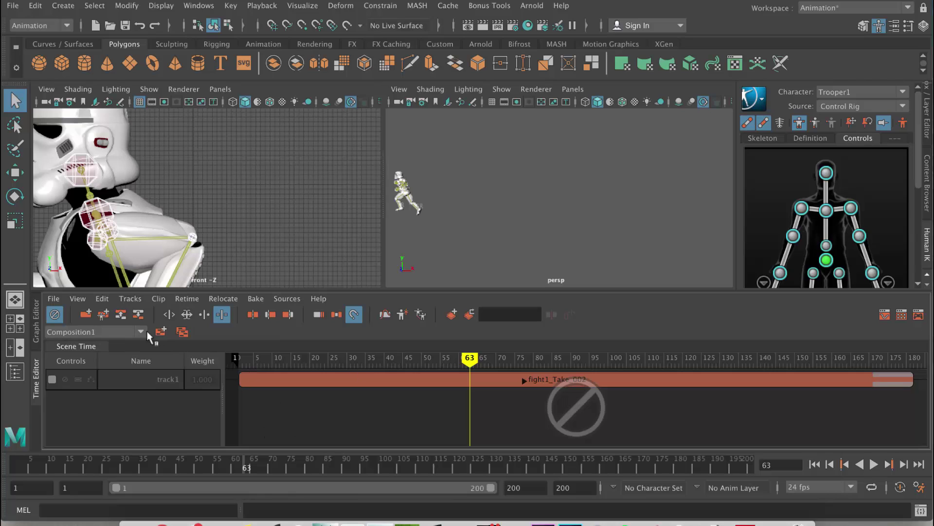
click(53, 315)
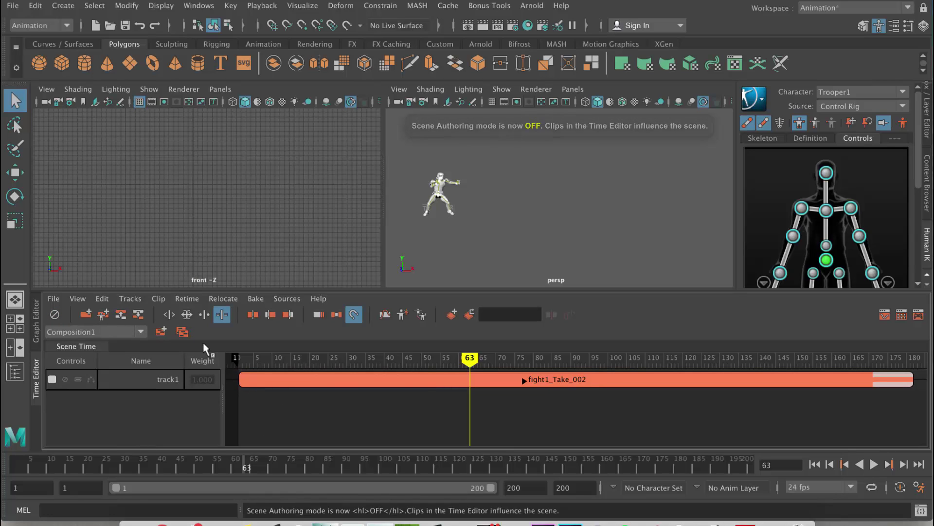
- Open the Outliner and expand the timeEditor node's compositions down to the clip on track1
click(199, 5)
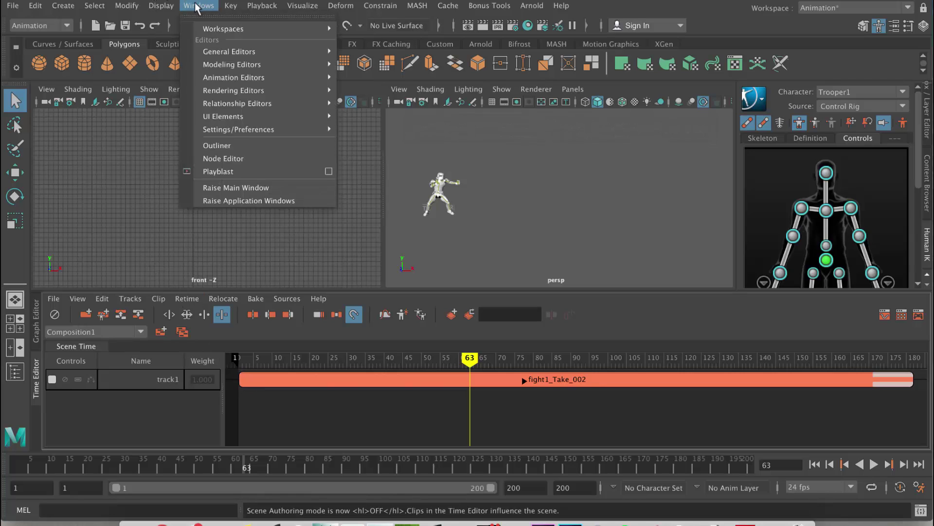
click(209, 145)
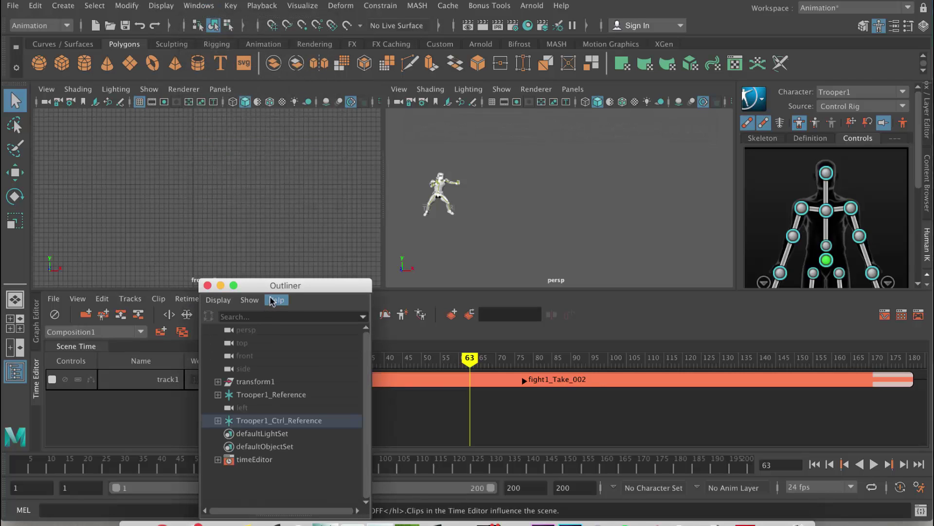
drag(270, 283, 118, 58)
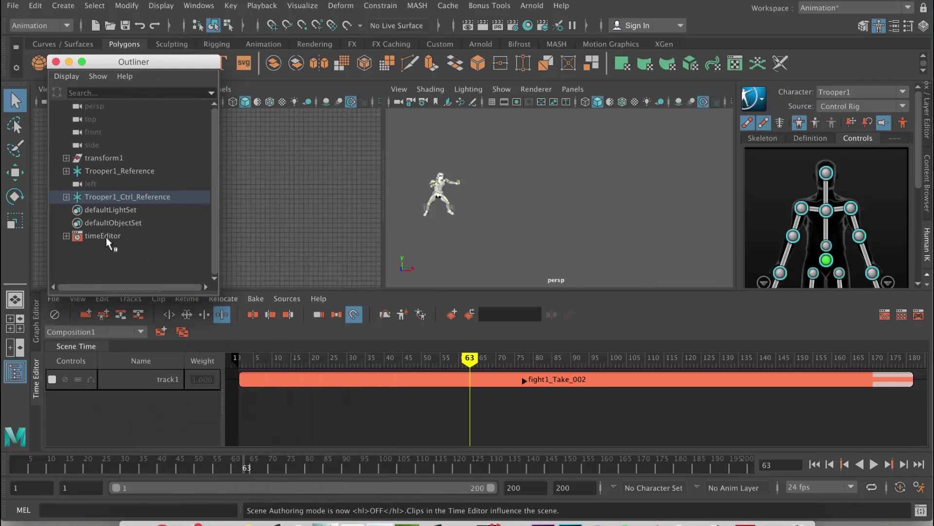
click(66, 236)
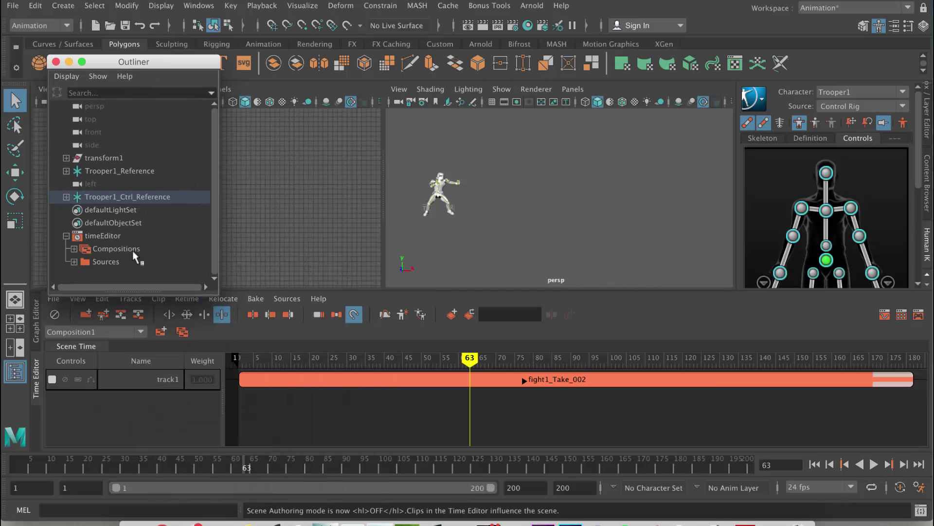
click(74, 248)
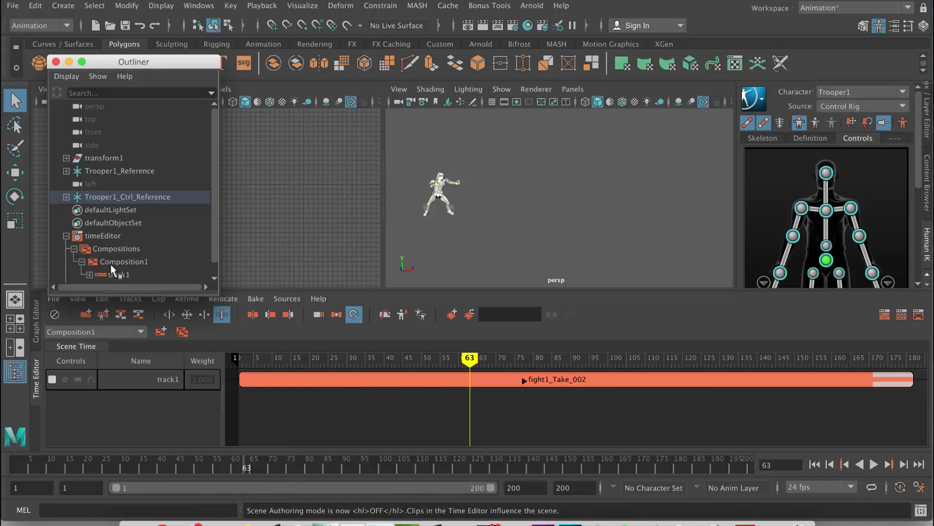
drag(214, 237, 212, 253)
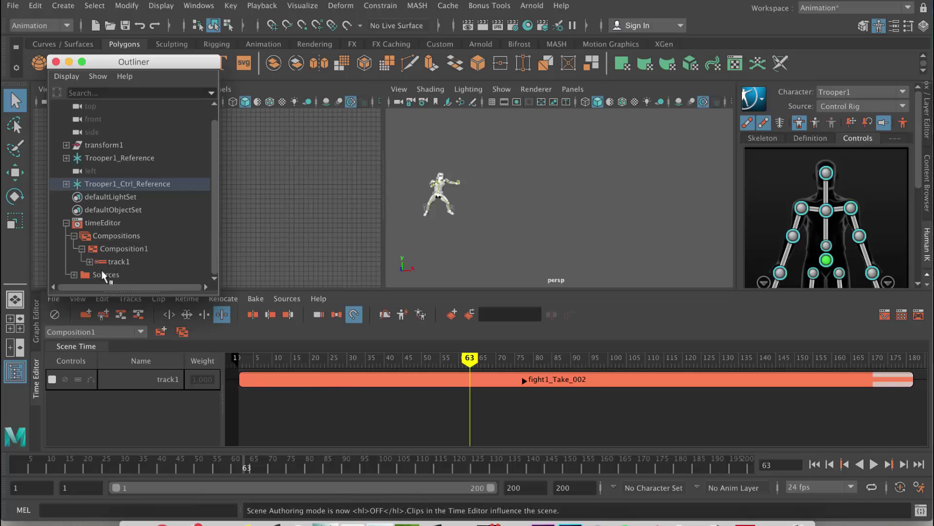
click(89, 262)
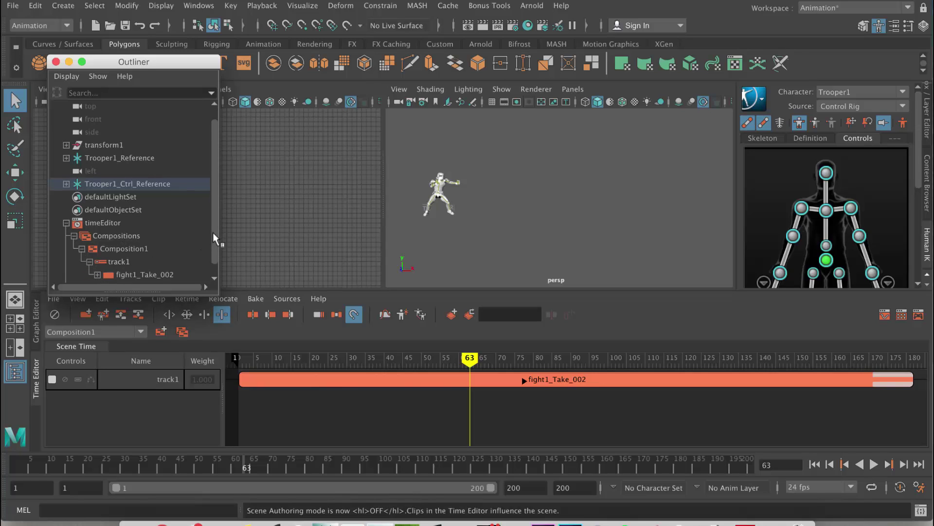
- Expand the timeEditor node's Sources in the Outliner, examine the animation sources, and close the Outliner
scroll(212, 233, down, 1)
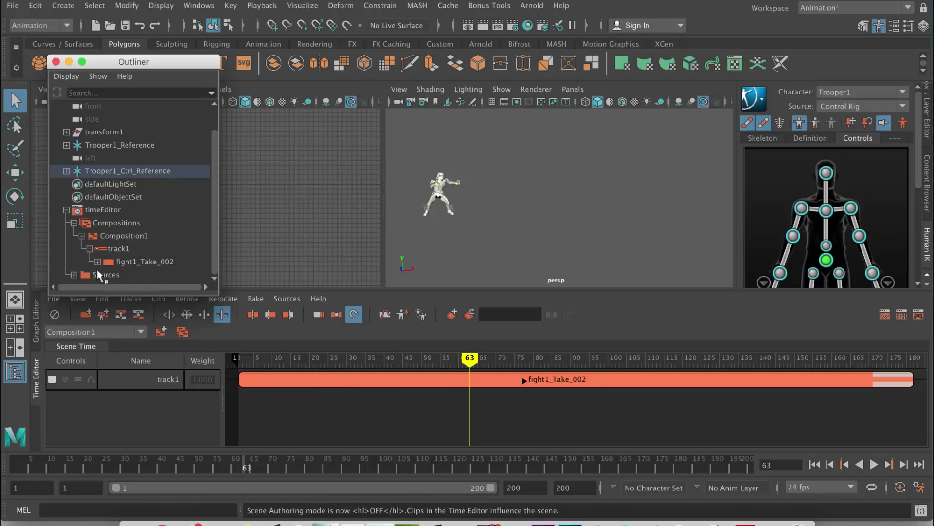
click(74, 275)
drag(212, 212, 212, 244)
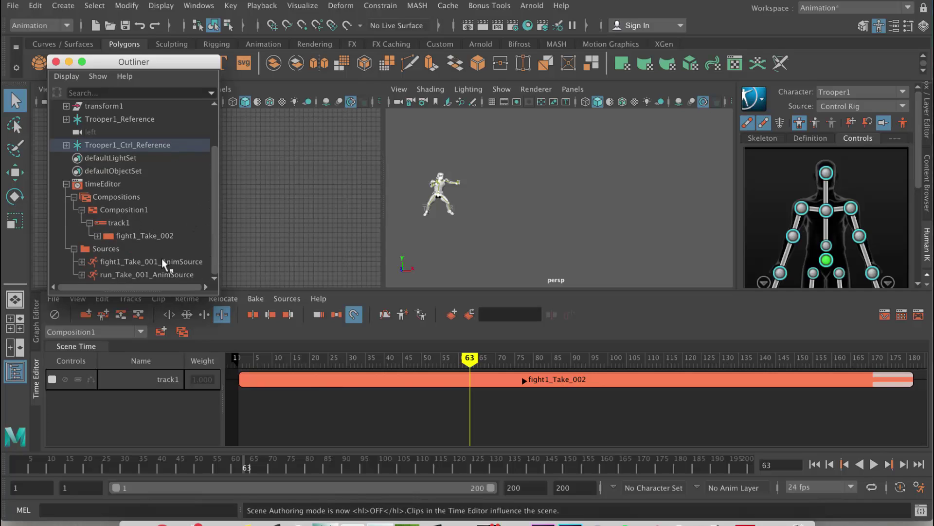
mouse_move(163, 261)
mouse_down()
mouse_move(165, 274)
mouse_move(180, 265)
mouse_up()
click(55, 61)
- Add a layer to the fight1_Take_002 clip and expand the layer to list its attributes
key(f)
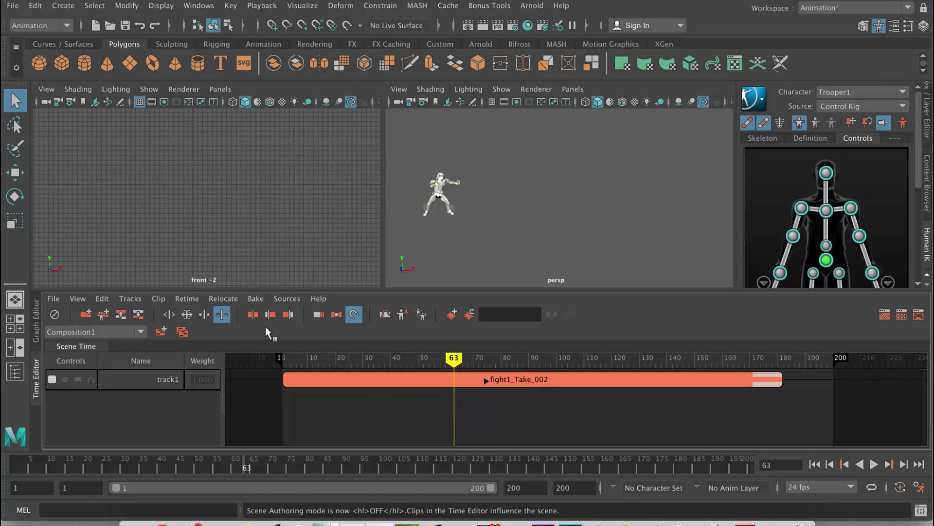
click(317, 315)
click(411, 384)
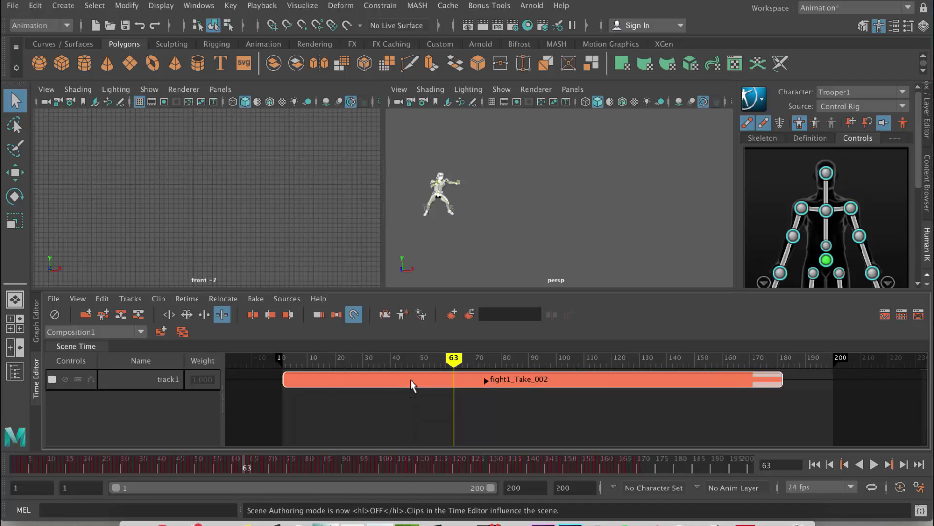
click(449, 316)
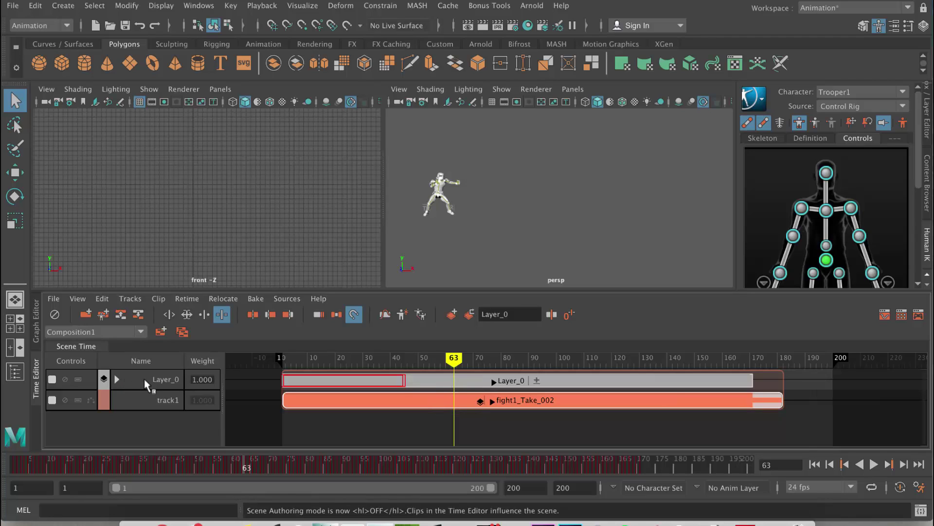
click(117, 379)
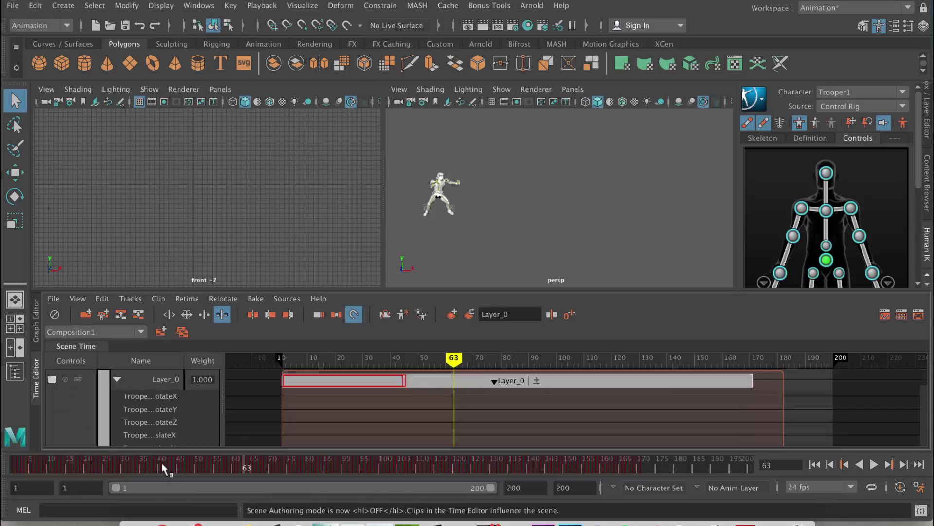
- Widen the Time Editor's Name column to read Layer_0's full attribute names, and collapse the layer
scroll(183, 418, down, 3)
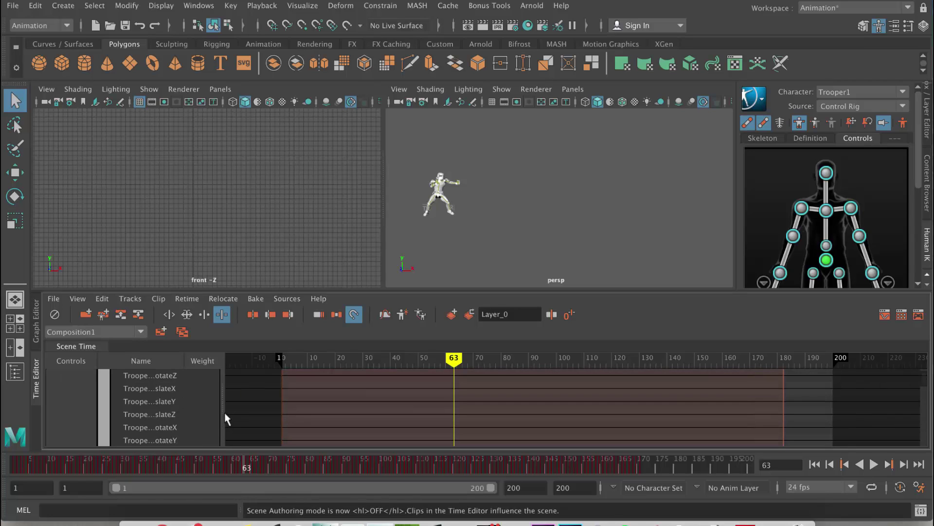
drag(221, 411, 322, 414)
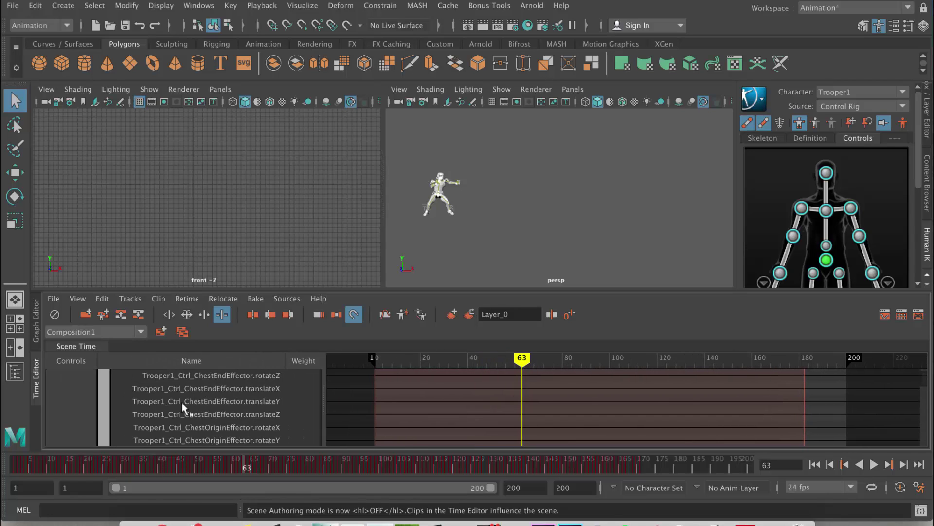
scroll(262, 407, down, 2)
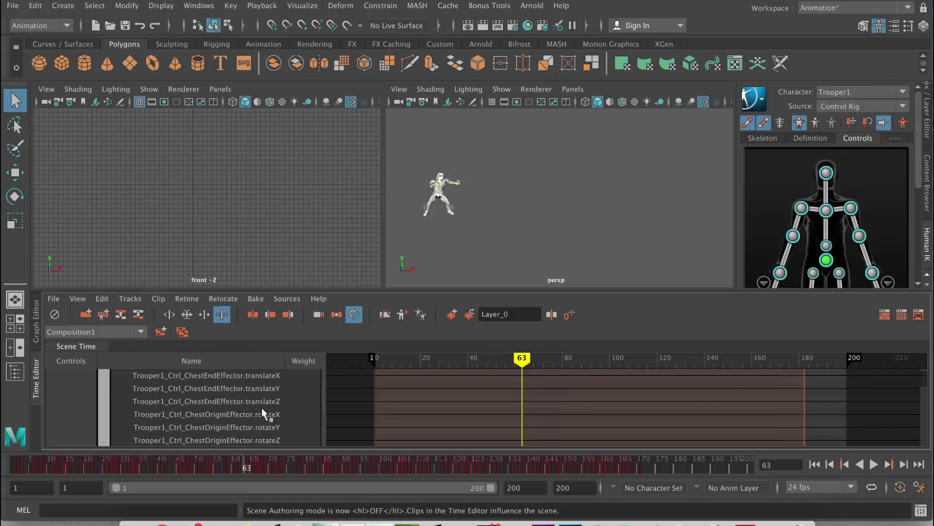
scroll(261, 407, up, 5)
click(116, 379)
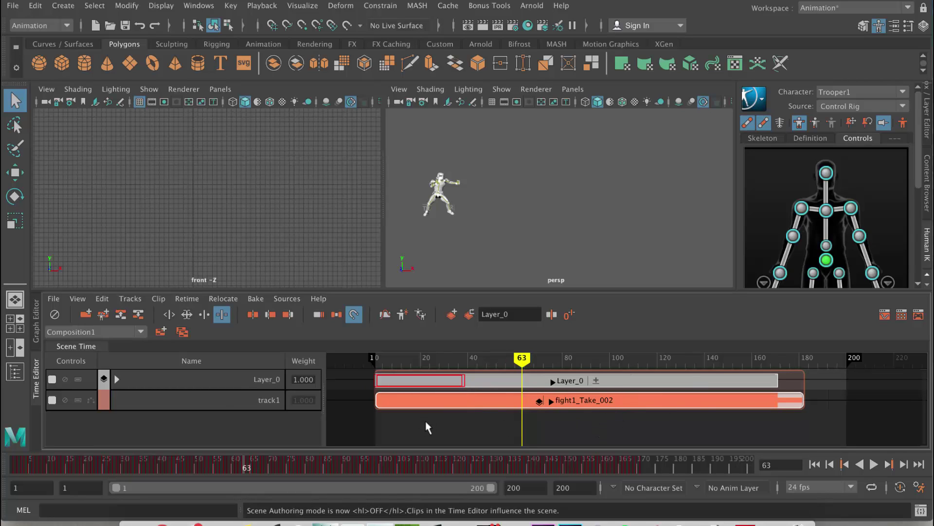
- Delete Layer_0 from the fight1_Take_002 clip, and undo the deletion
click(235, 378)
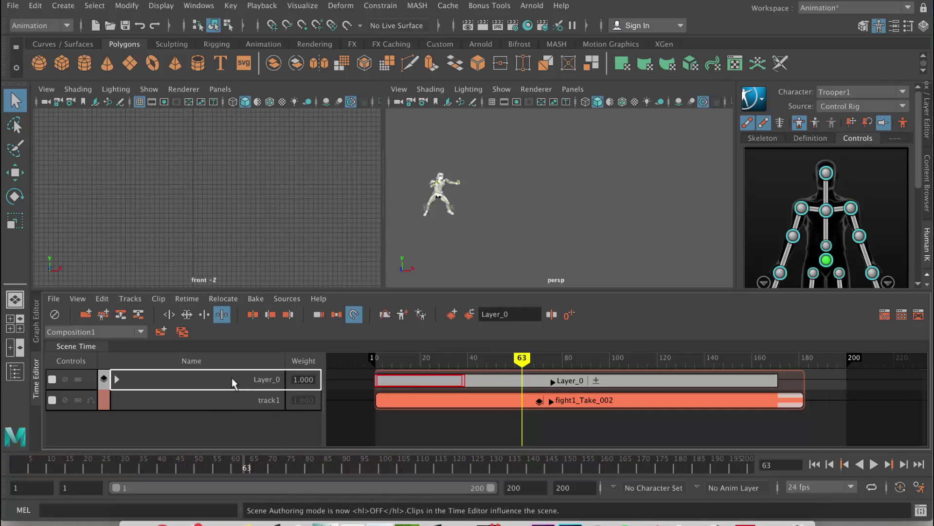
right_click(232, 377)
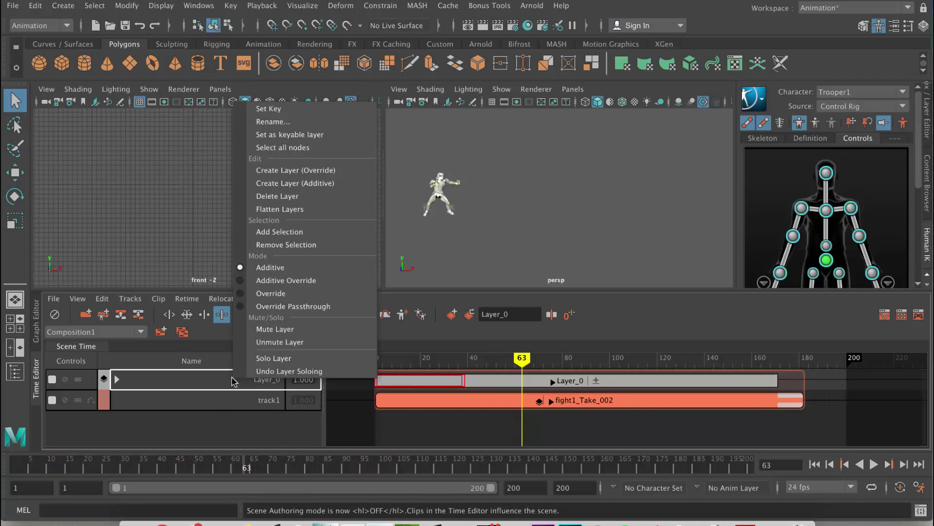
click(300, 196)
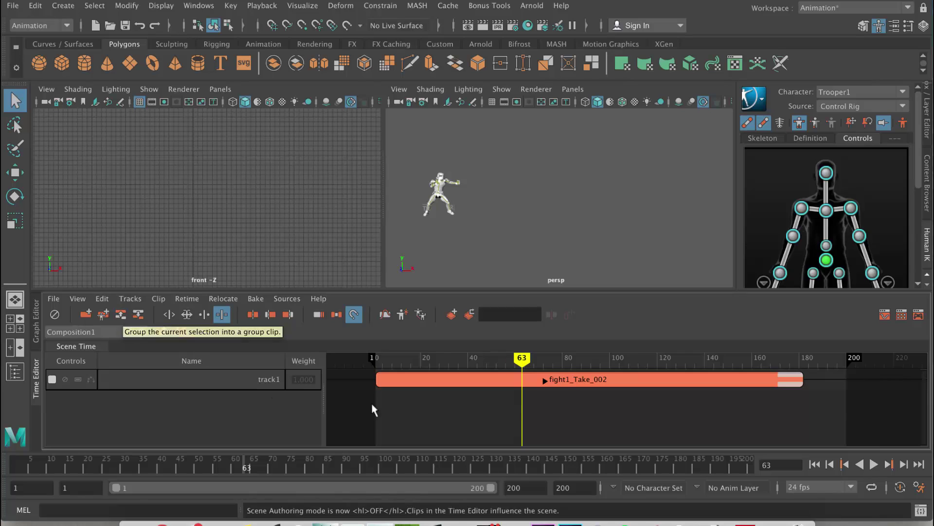
key(ctrl+z)
- Group the layered fight1_Take_002 clip into a group clip, and ungroup it again
drag(647, 427, 539, 362)
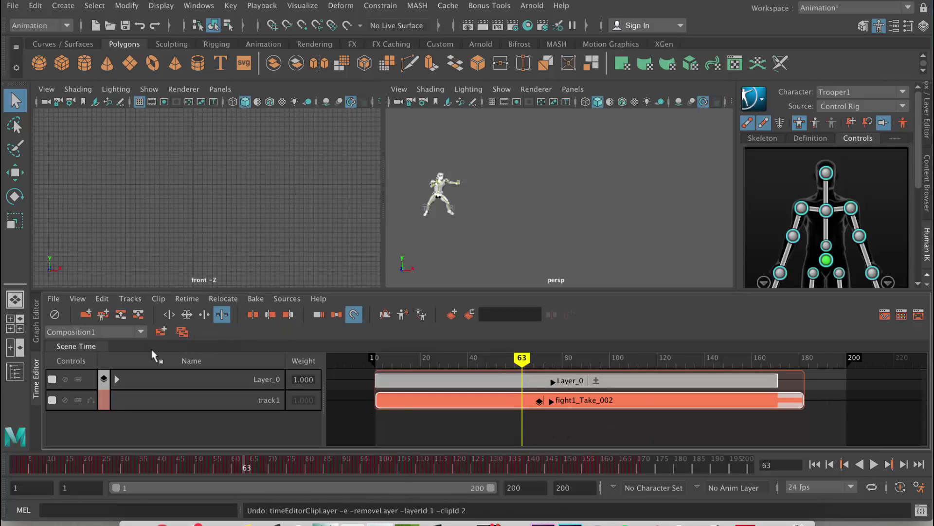
click(121, 316)
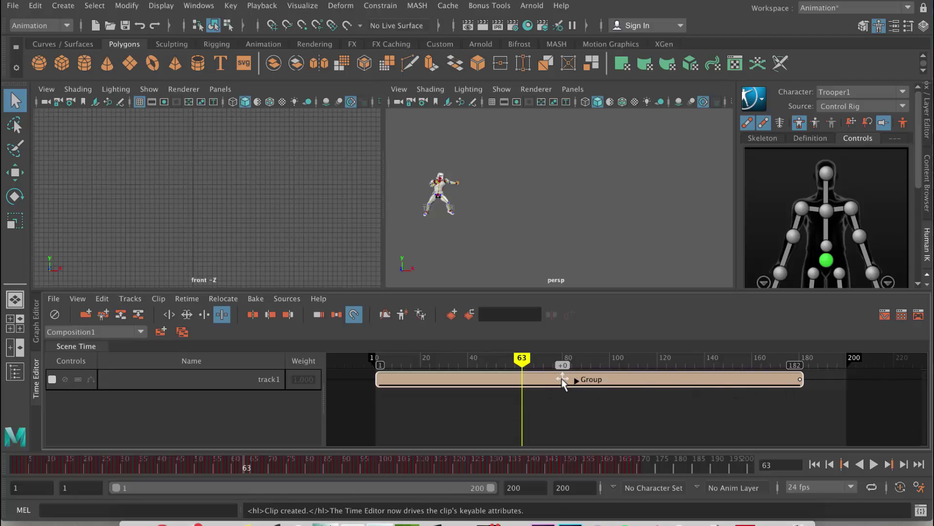
click(578, 380)
click(577, 380)
click(138, 315)
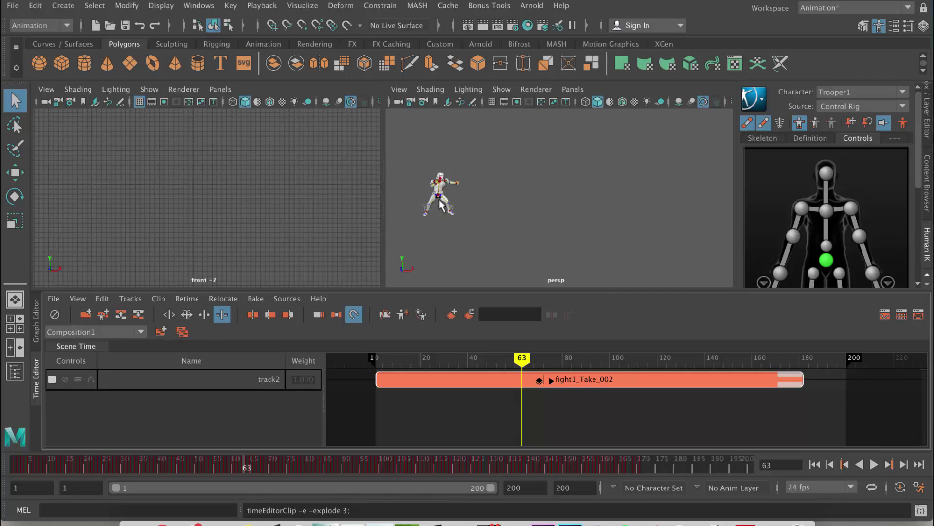
- Select the trooper's rig controls in the perspective view and create a pose clip from them at frame 63
alt+middle_drag(469, 248, 486, 236)
scroll(496, 171, up, 5)
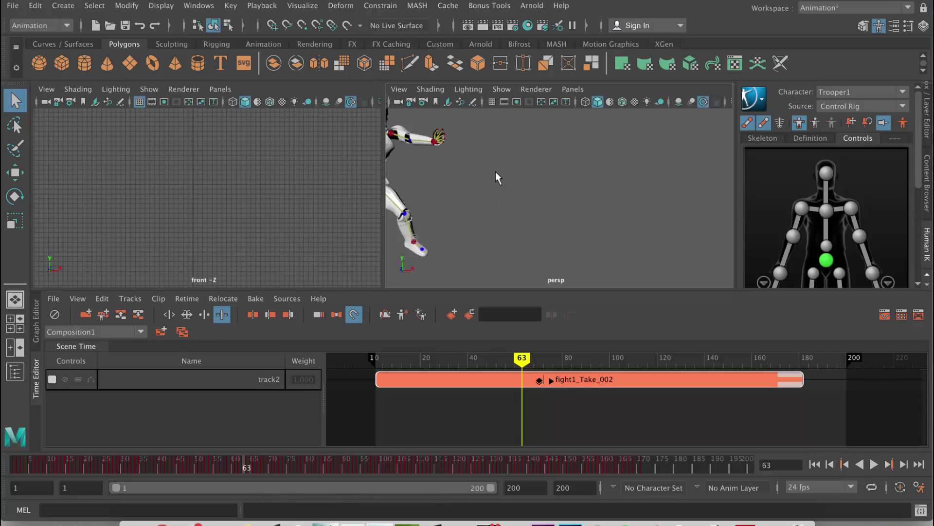
scroll(495, 172, down, 3)
alt+middle_drag(495, 178, 517, 183)
scroll(516, 183, up, 2)
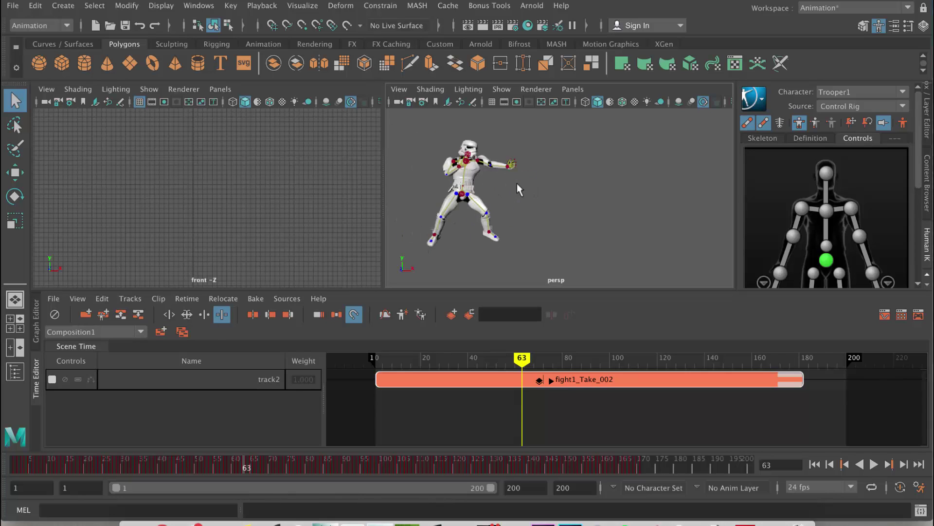
scroll(517, 183, down, 2)
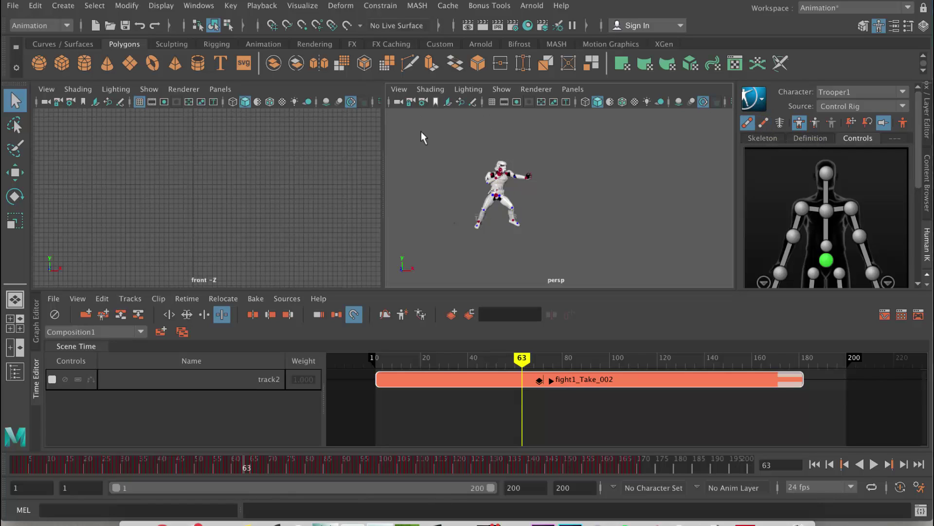
drag(437, 136, 580, 261)
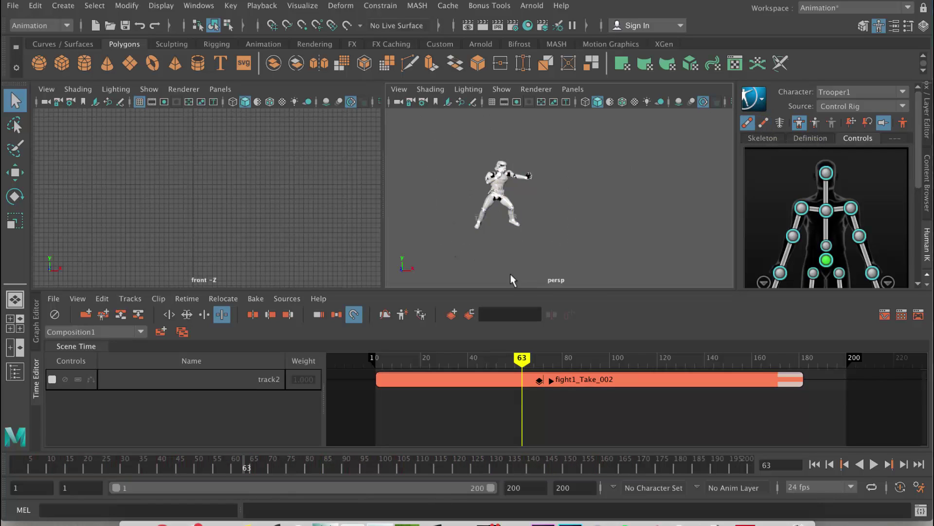
click(104, 315)
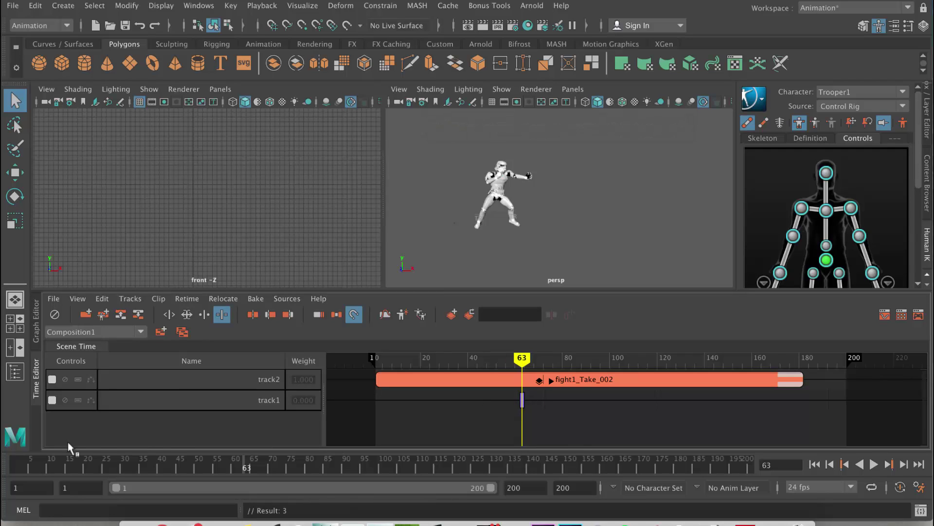
- Add a second pose clip to track1 at frame 97
click(222, 408)
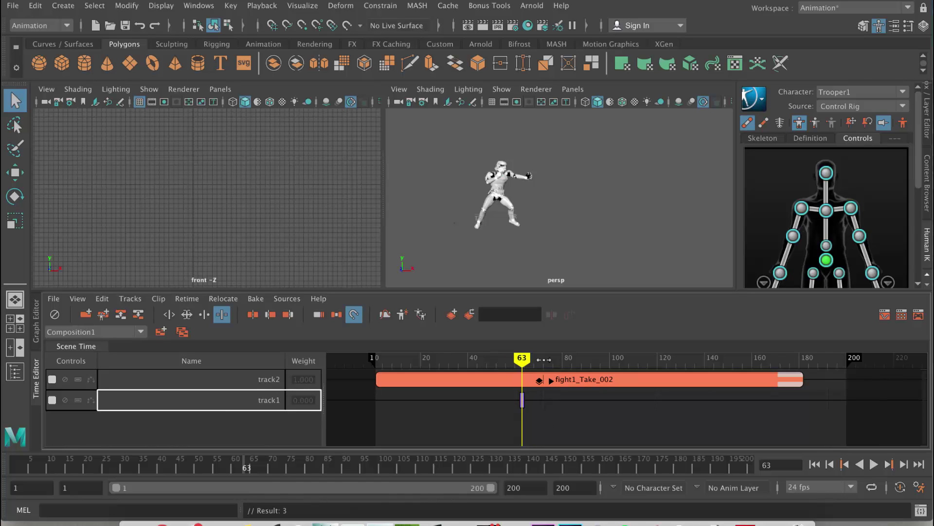
drag(555, 359, 602, 361)
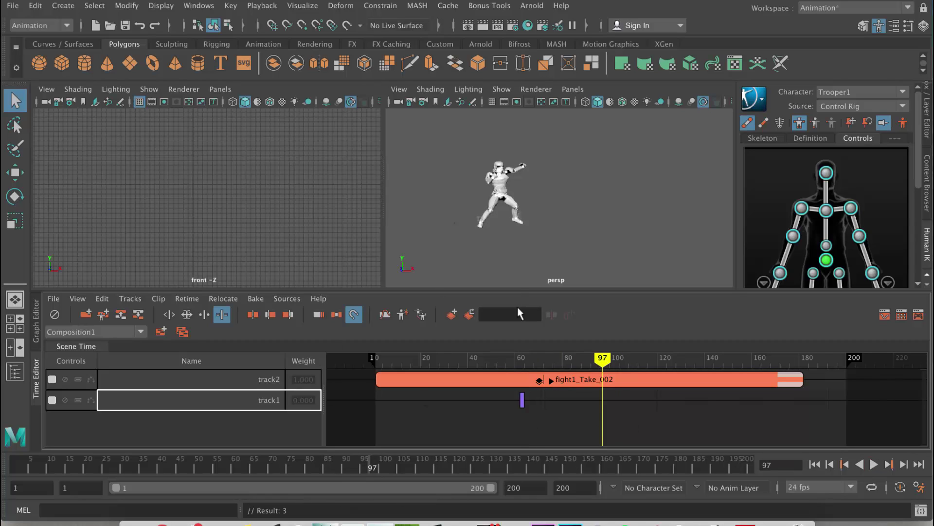
click(103, 315)
- Mute track2 and scrub between the two pose clips to frame 71
click(65, 379)
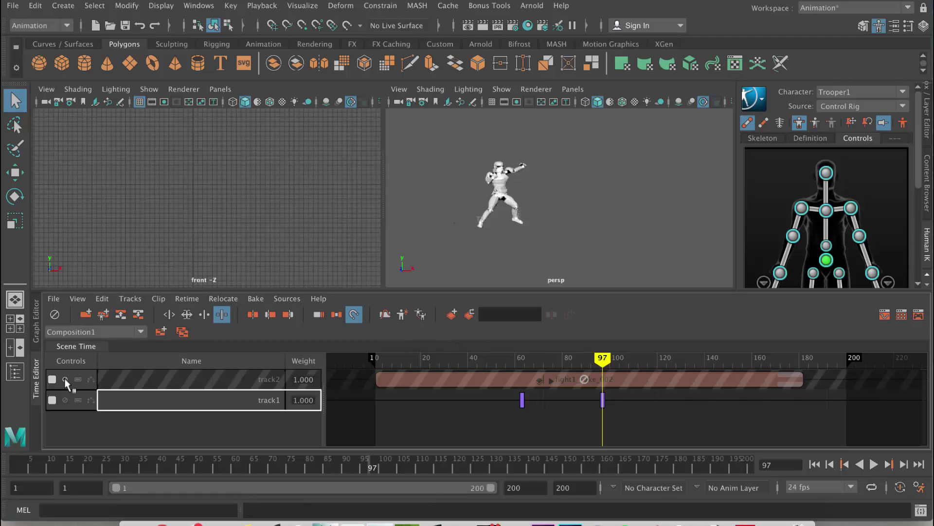
click(560, 404)
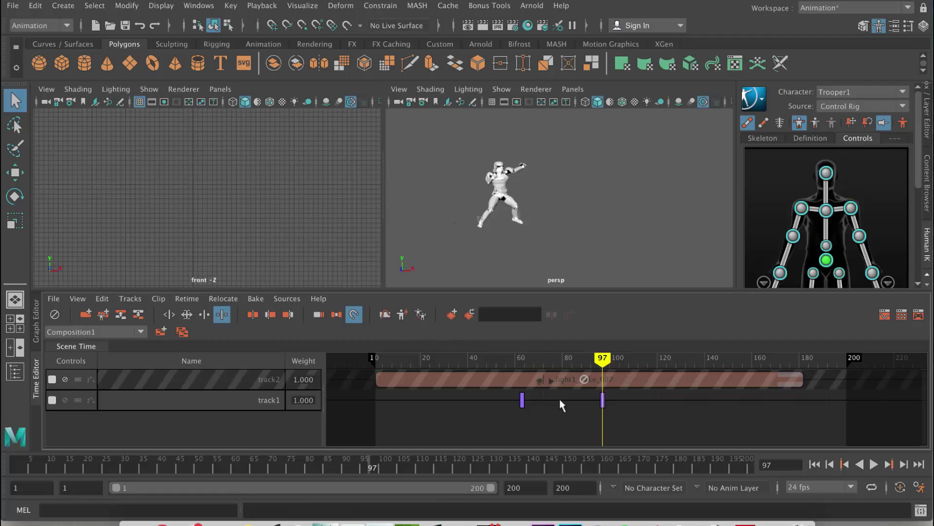
mouse_move(529, 362)
mouse_down()
mouse_move(509, 362)
mouse_move(621, 362)
mouse_move(487, 363)
mouse_move(541, 362)
mouse_up()
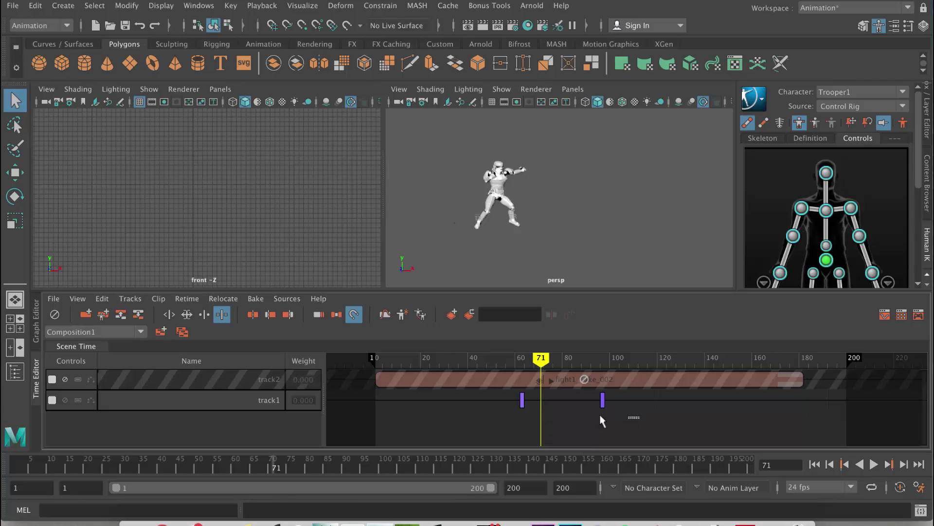
- Create a transition between the two pose clips on track1 and play it back
drag(638, 417, 505, 406)
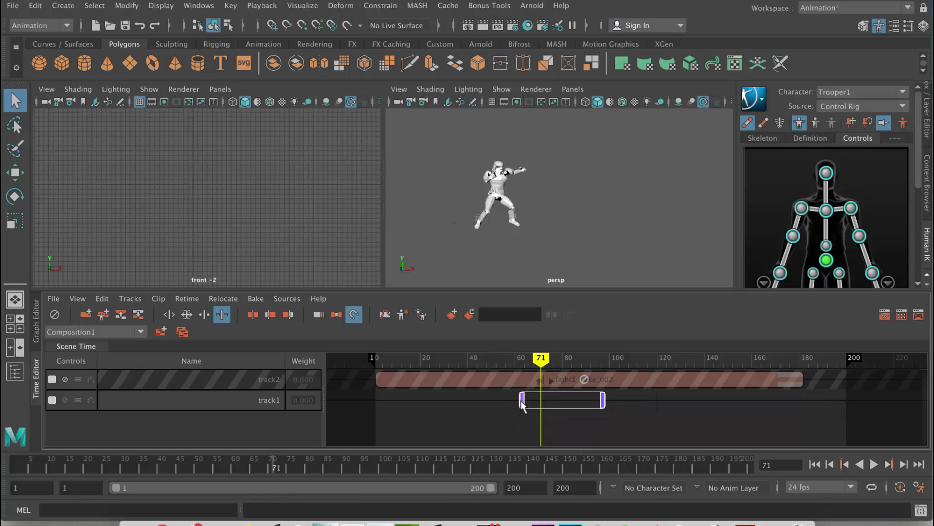
right_click(521, 400)
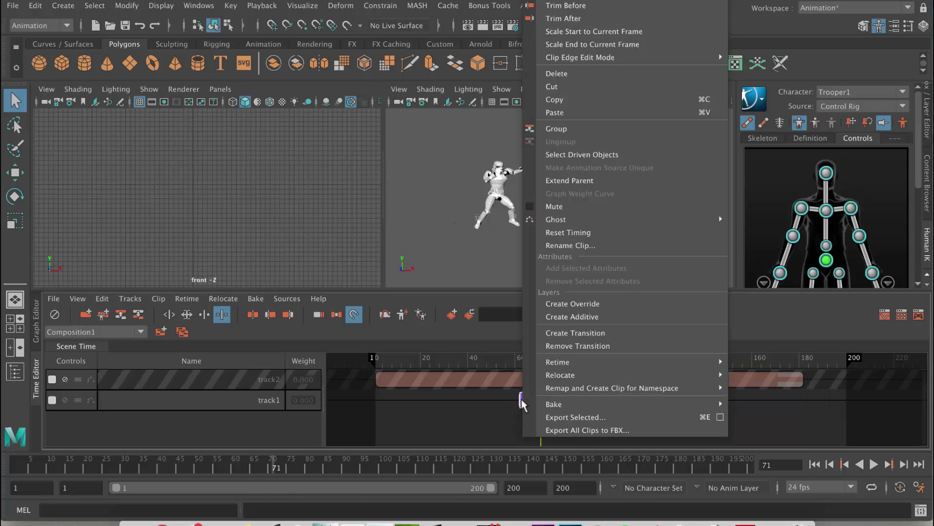
click(564, 333)
key(alt+v)
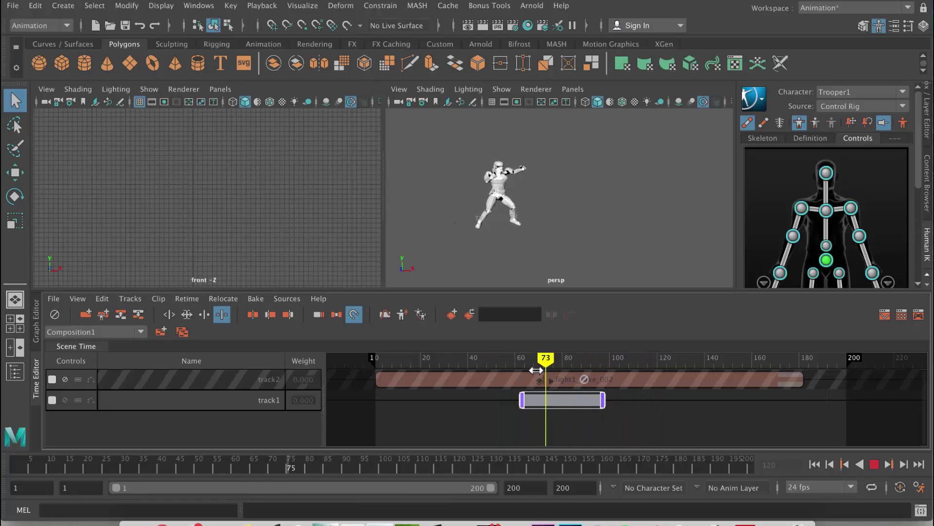
key(Escape)
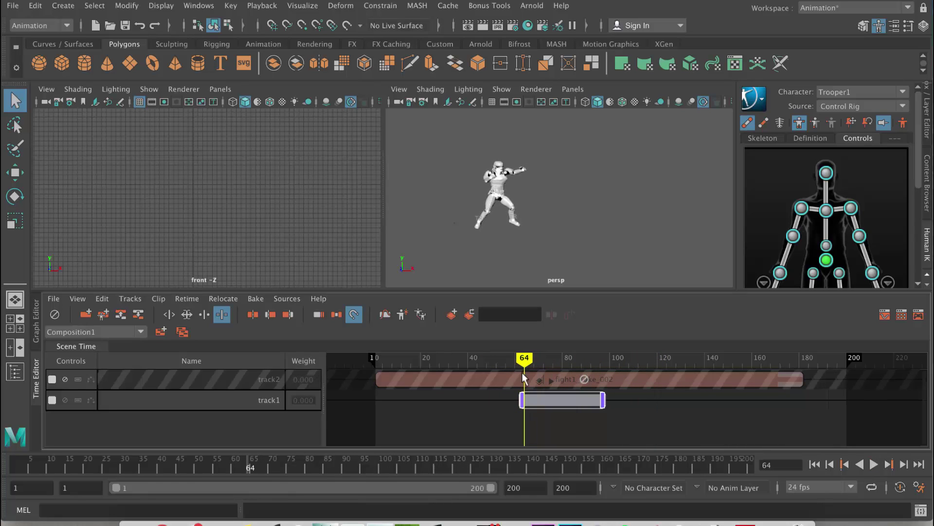
- Delete both pose clips and their transition from track1, and unmute track2
click(483, 404)
drag(527, 405, 475, 400)
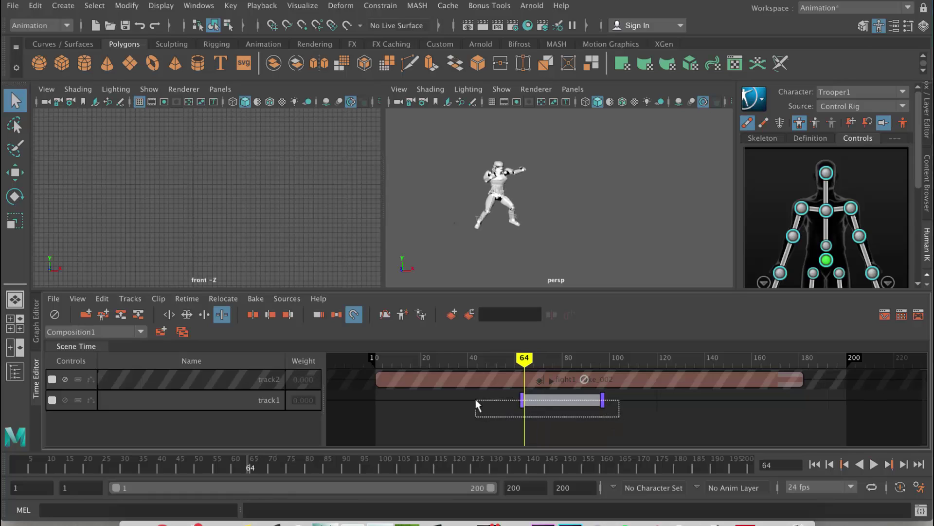
key(Delete)
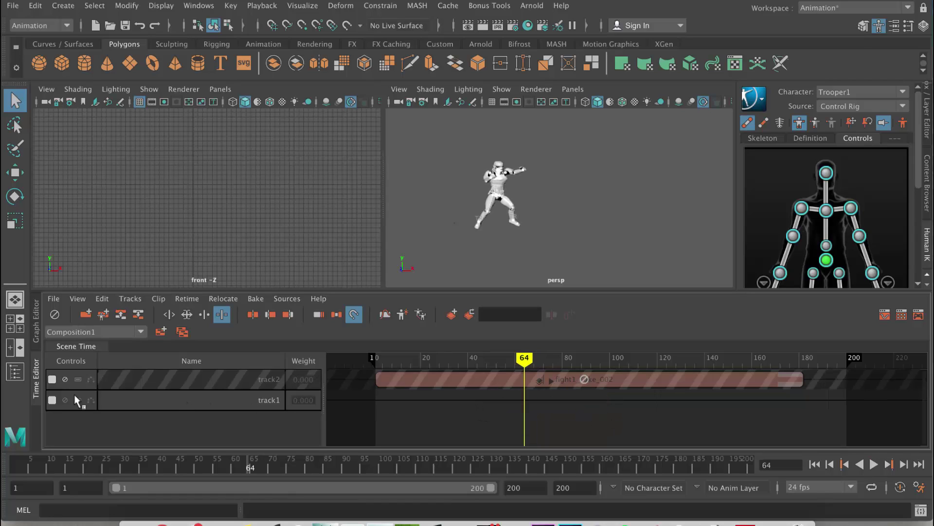
click(65, 380)
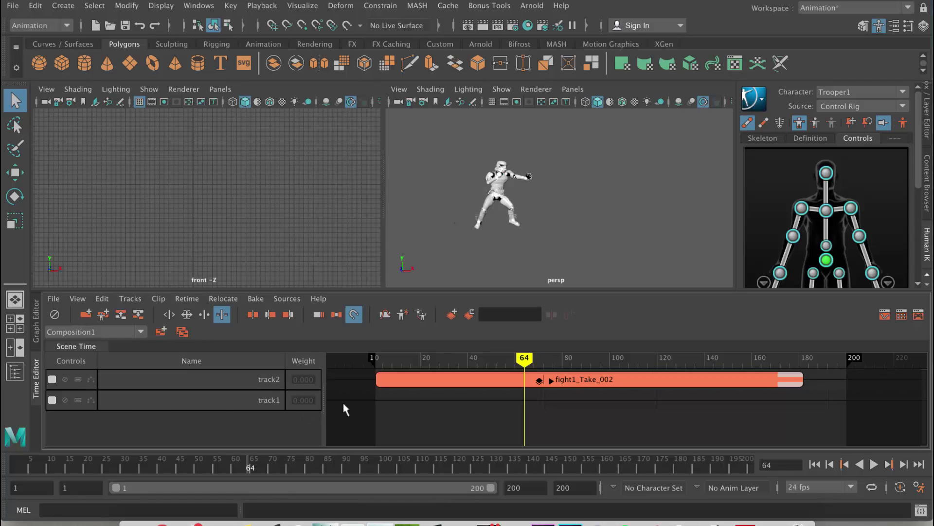